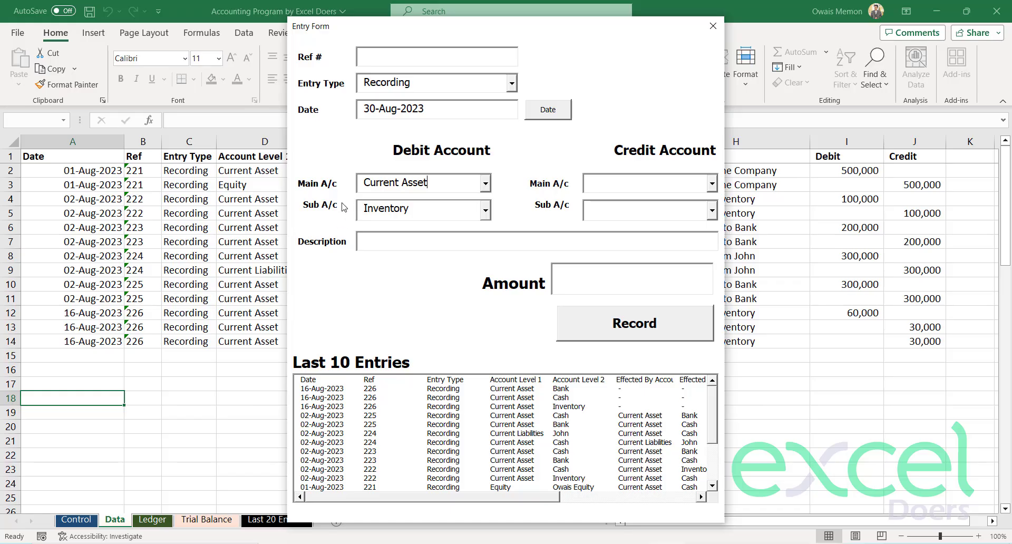
# Close the double entry form and look over the blank multi entry form, closing it as well
pyautogui.click(713, 26)
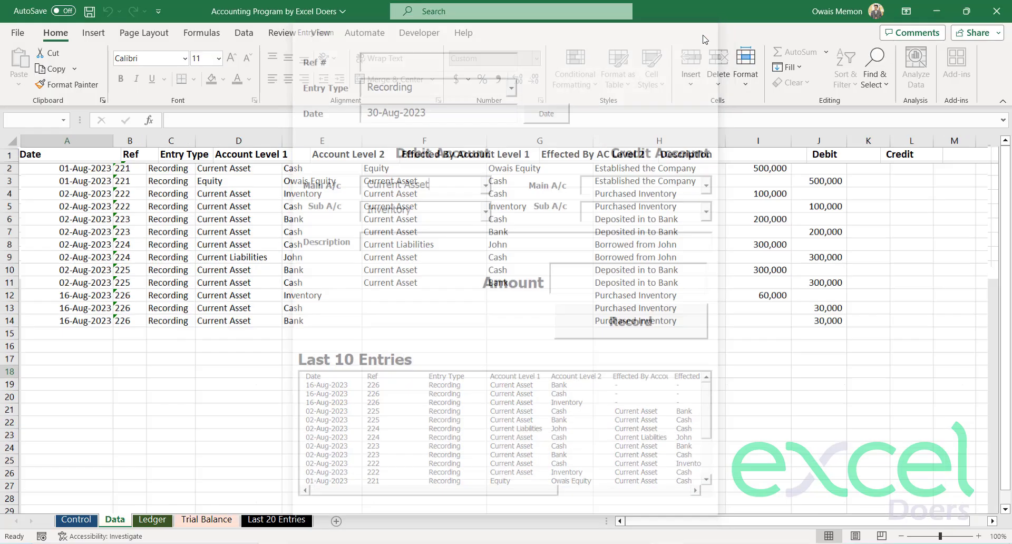
pyautogui.click(271, 247)
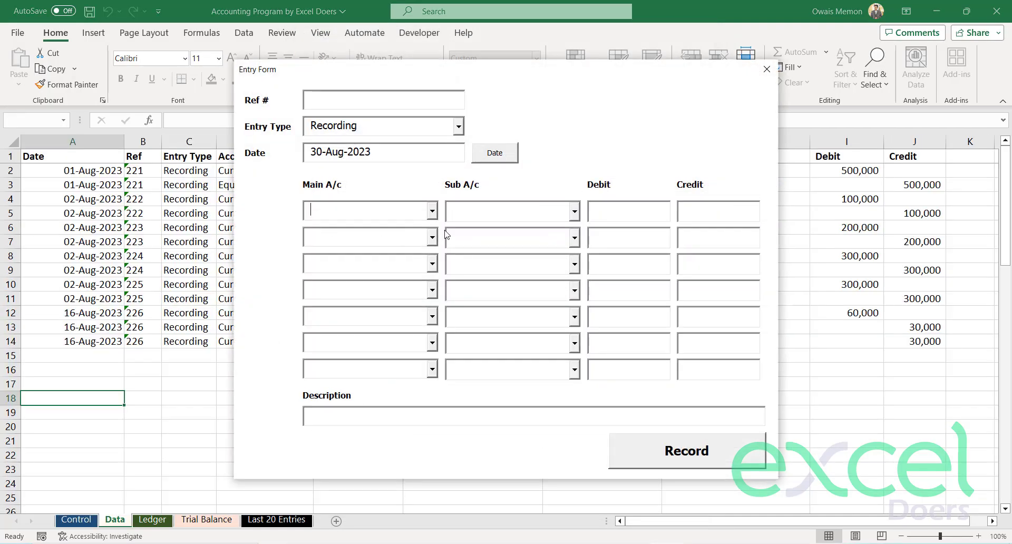
pyautogui.click(767, 69)
# Review the Inventory account's ledger and the trial balance of all accounts
pyautogui.click(152, 519)
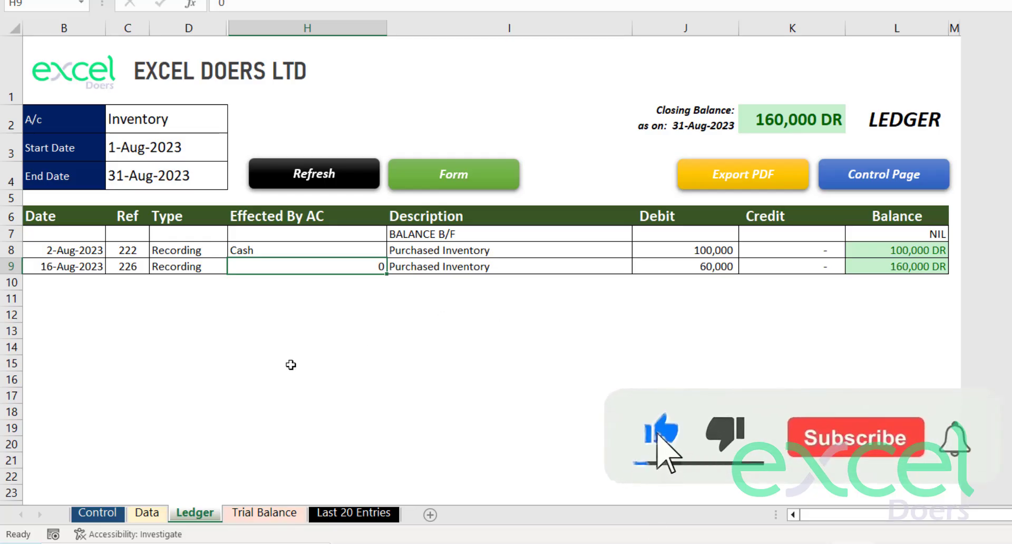
pyautogui.click(263, 512)
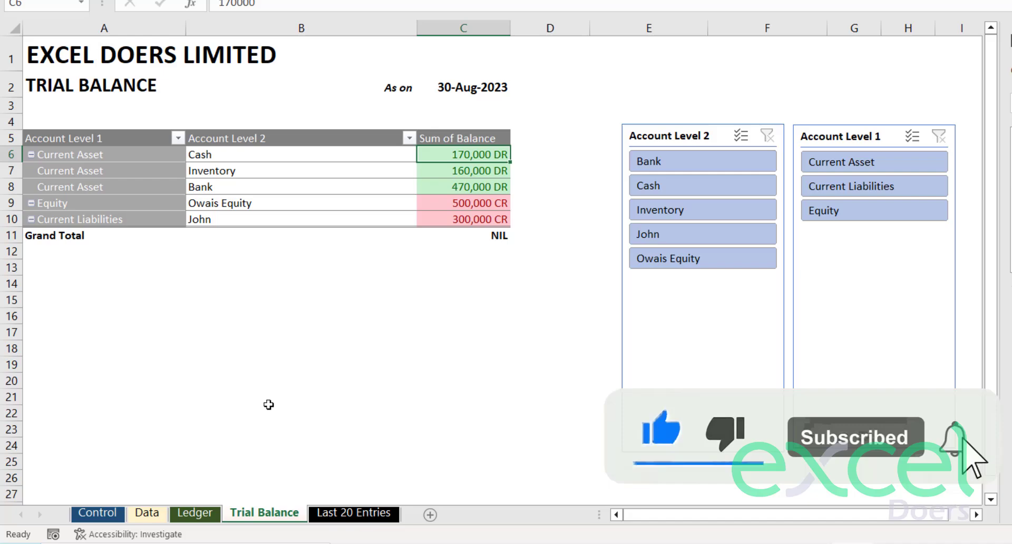
pyautogui.click(269, 403)
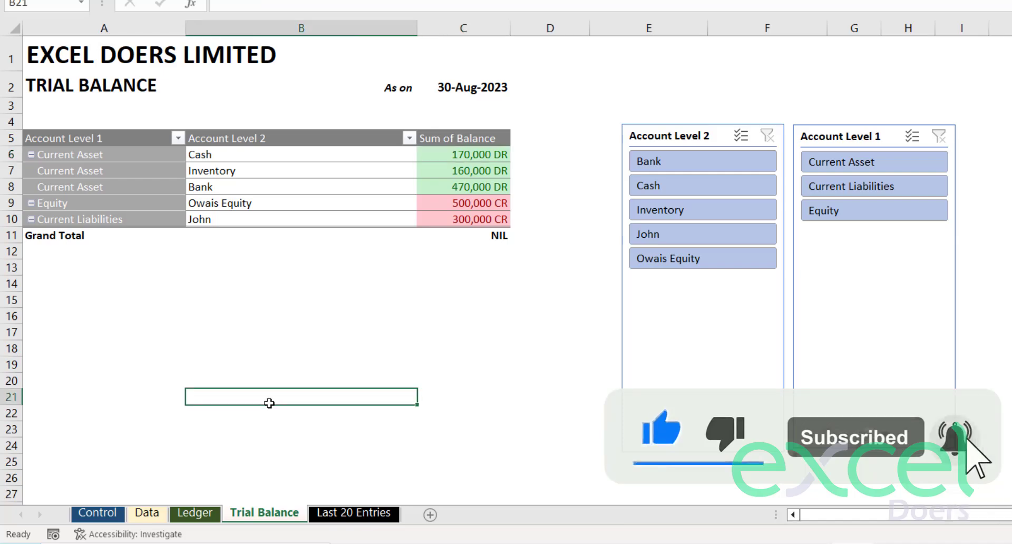
# Open the double entry form from the Control sheet and choose Recording as the entry type
pyautogui.click(112, 516)
pyautogui.click(259, 417)
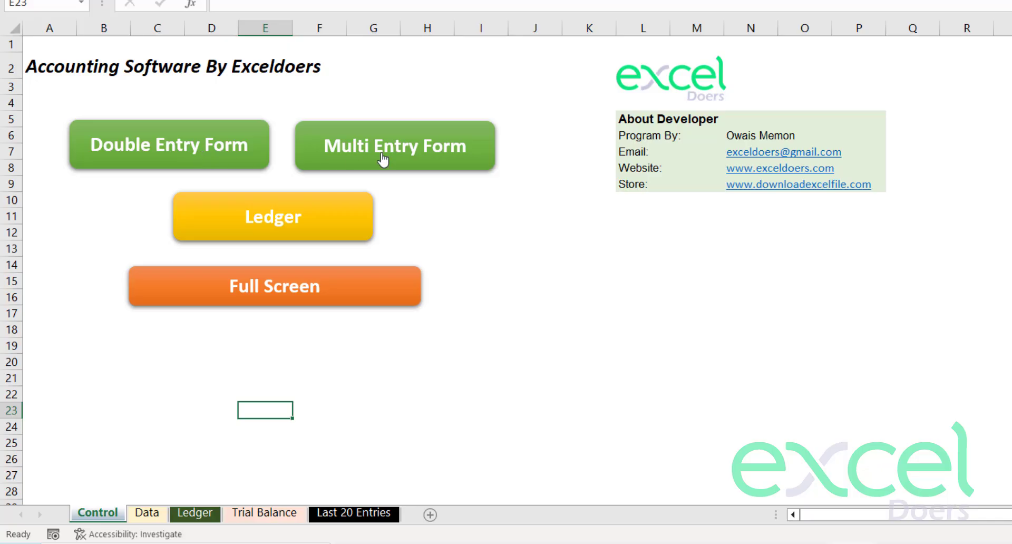
pyautogui.click(187, 156)
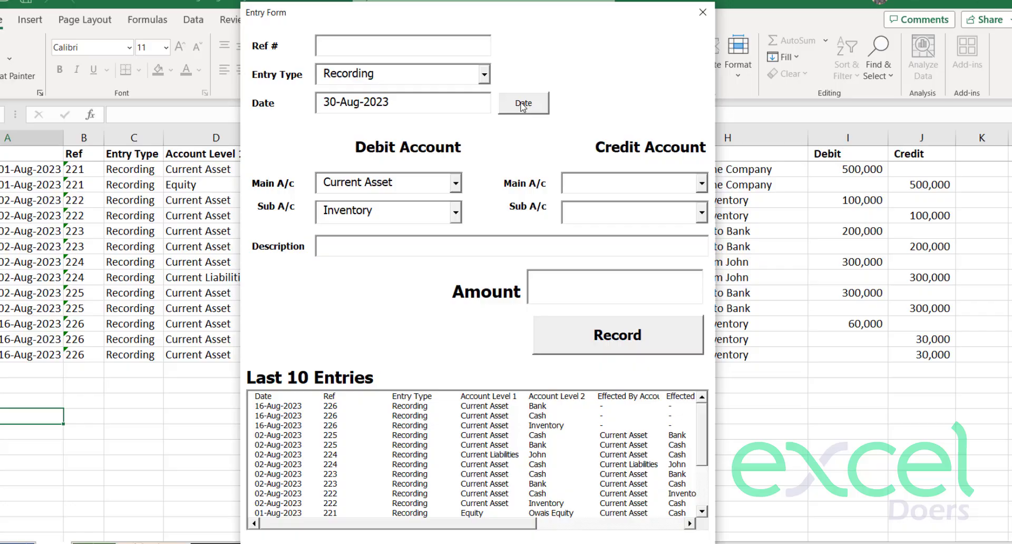
pyautogui.click(484, 75)
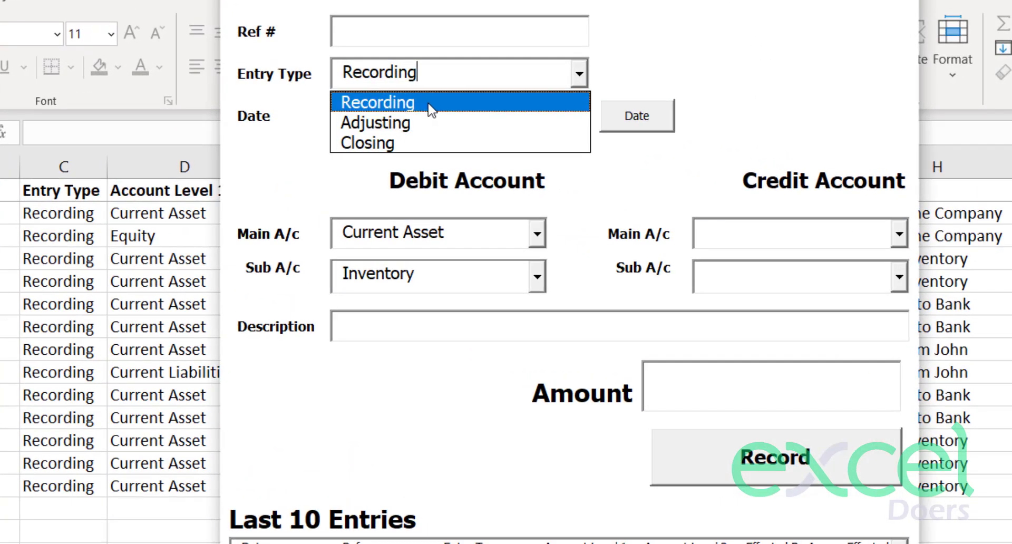
pyautogui.click(429, 105)
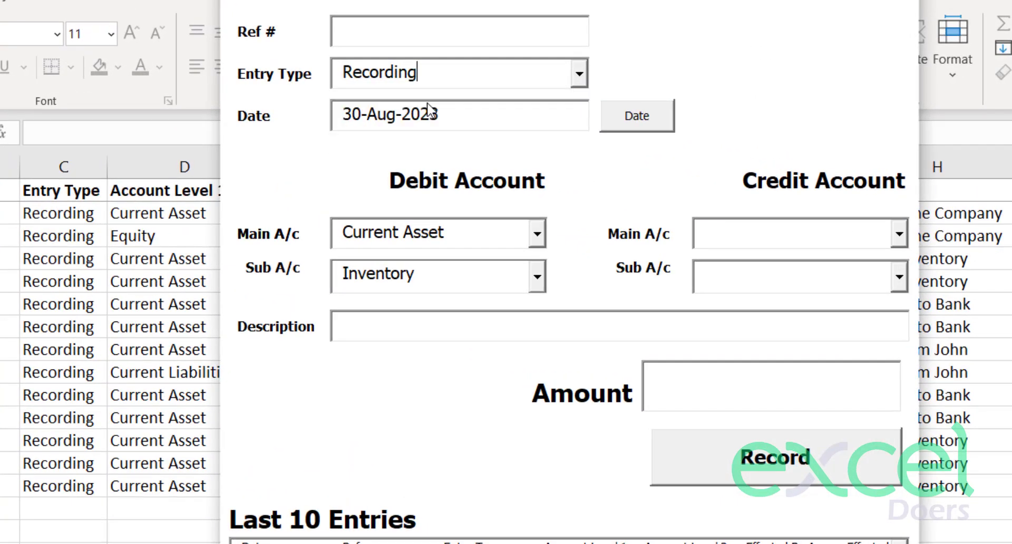
# Set the debit main account to Current Asset, and create and select a new sub-account named Bank 2
pyautogui.click(536, 235)
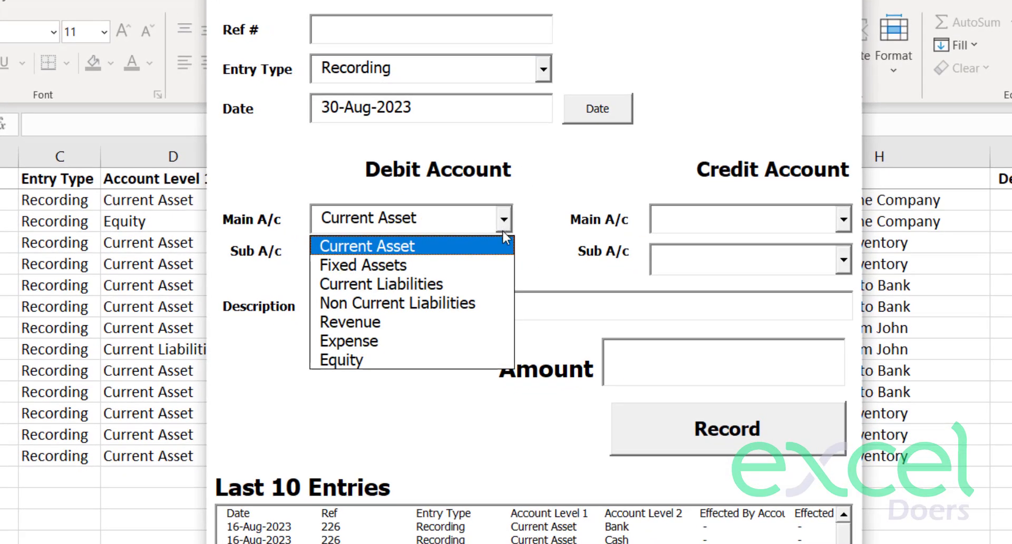
pyautogui.click(430, 247)
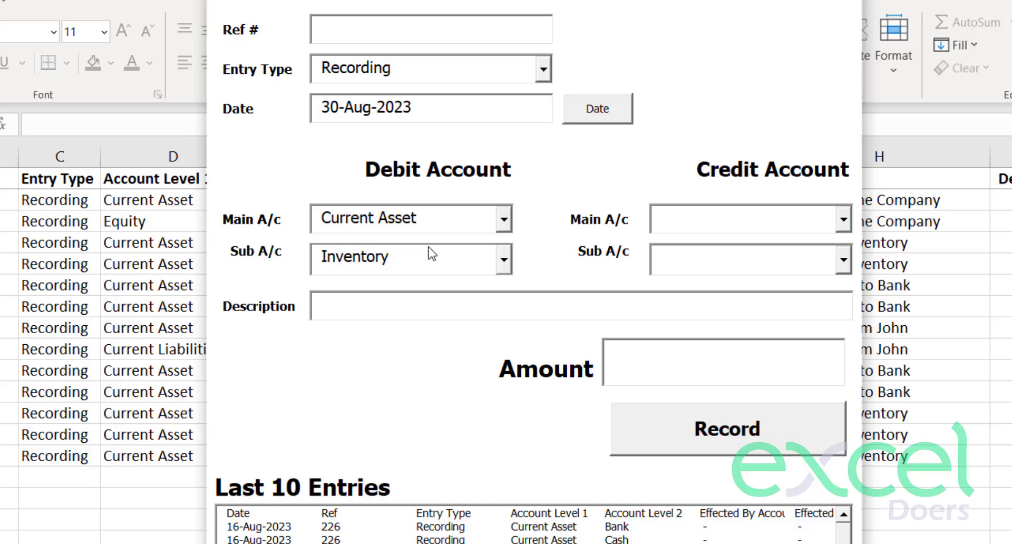
pyautogui.click(508, 264)
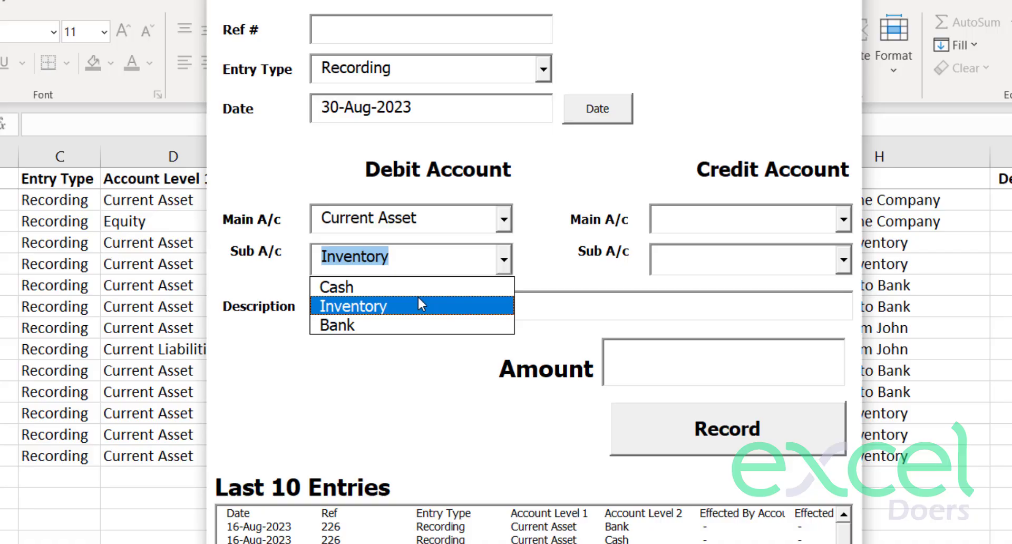
pyautogui.click(439, 253)
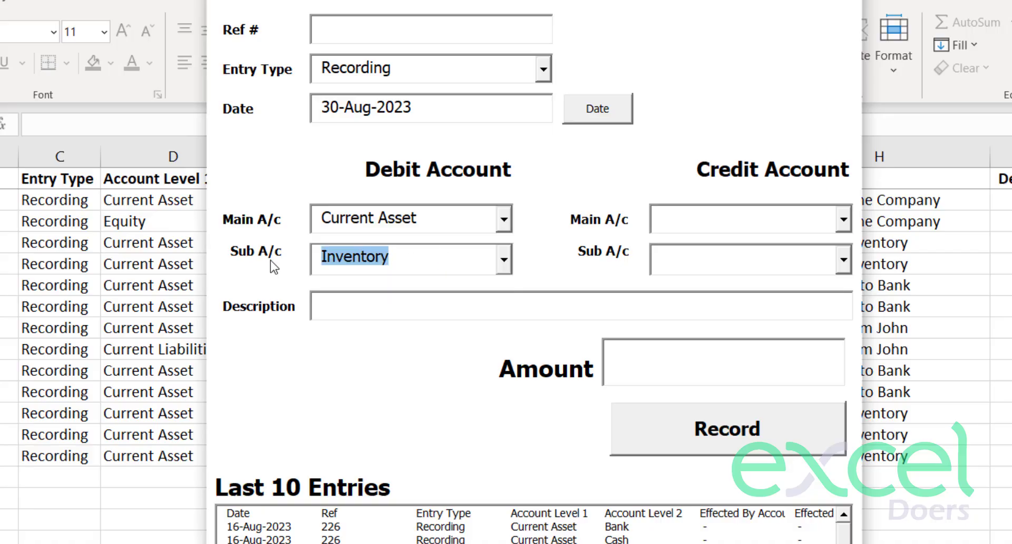
pyautogui.write('Bank')
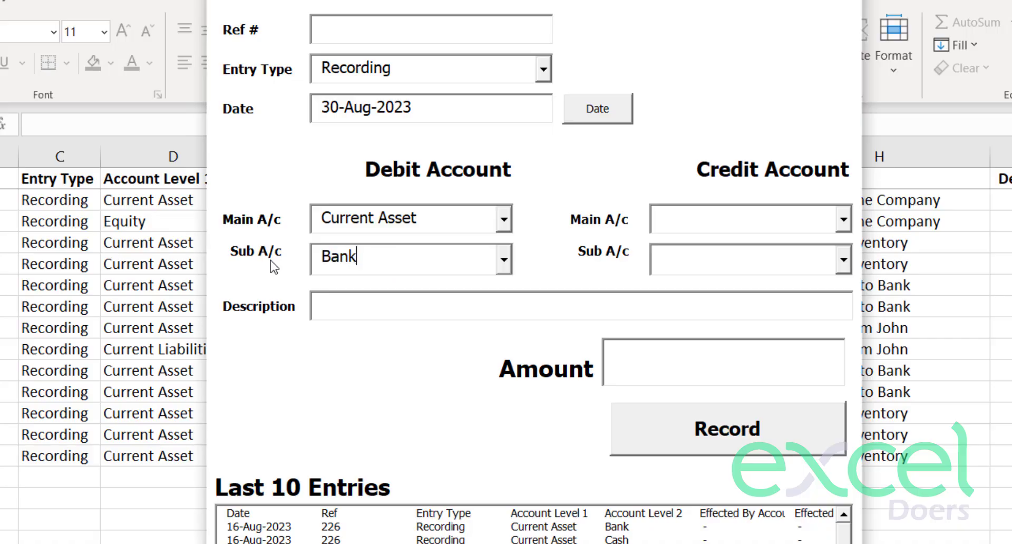
pyautogui.write(' 2')
pyautogui.click(397, 293)
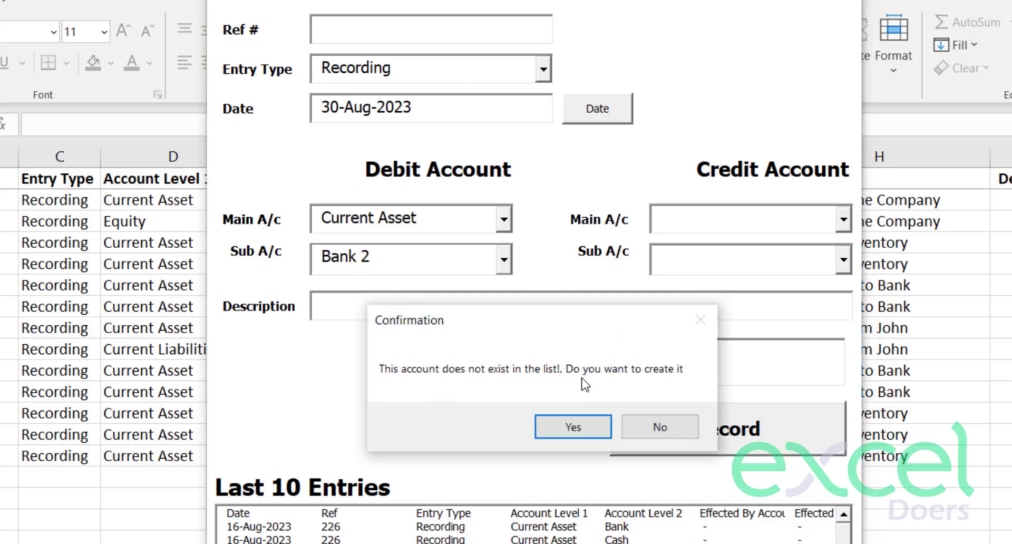
pyautogui.click(573, 427)
pyautogui.click(502, 258)
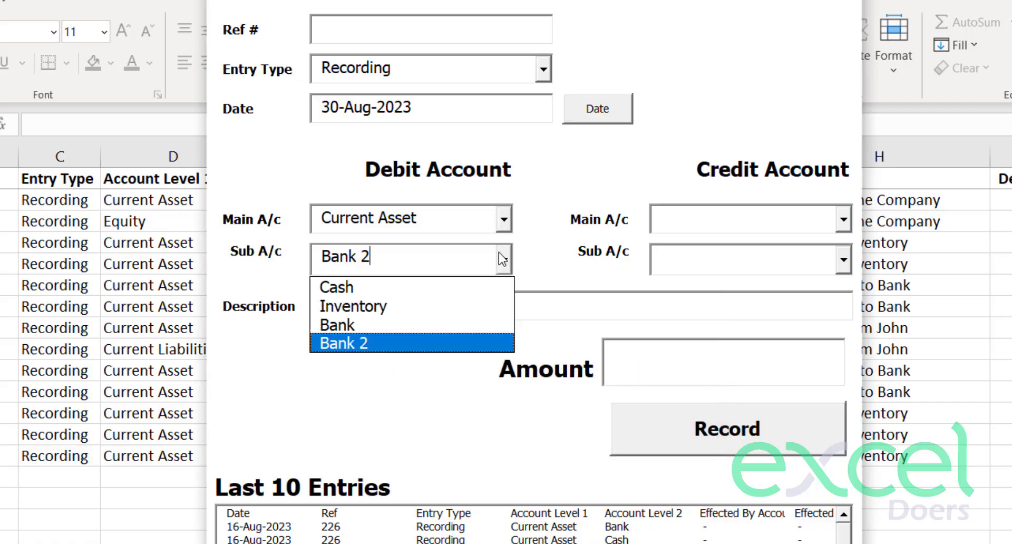
pyautogui.click(438, 348)
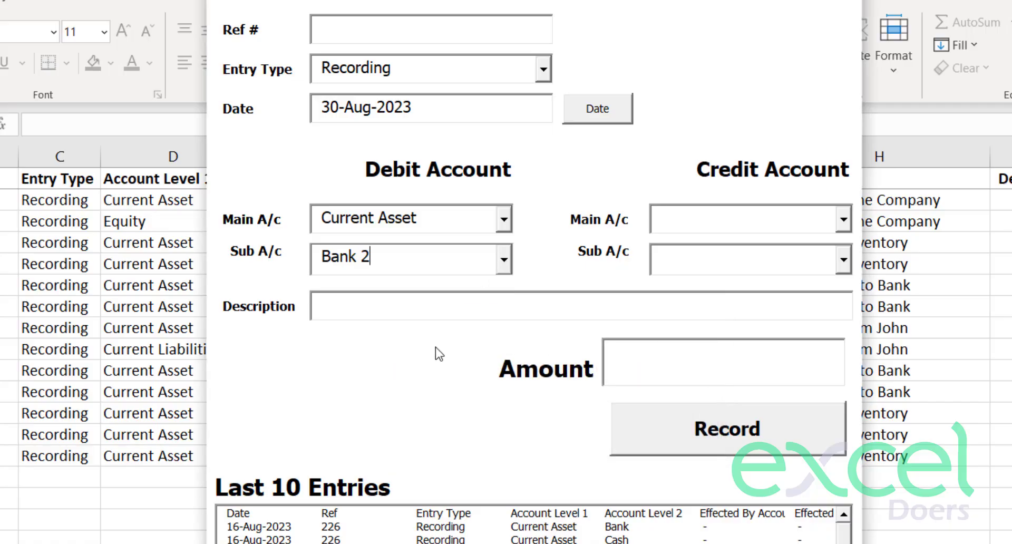
# Set the credit side to main account Current Asset and sub-account Cash
pyautogui.click(842, 226)
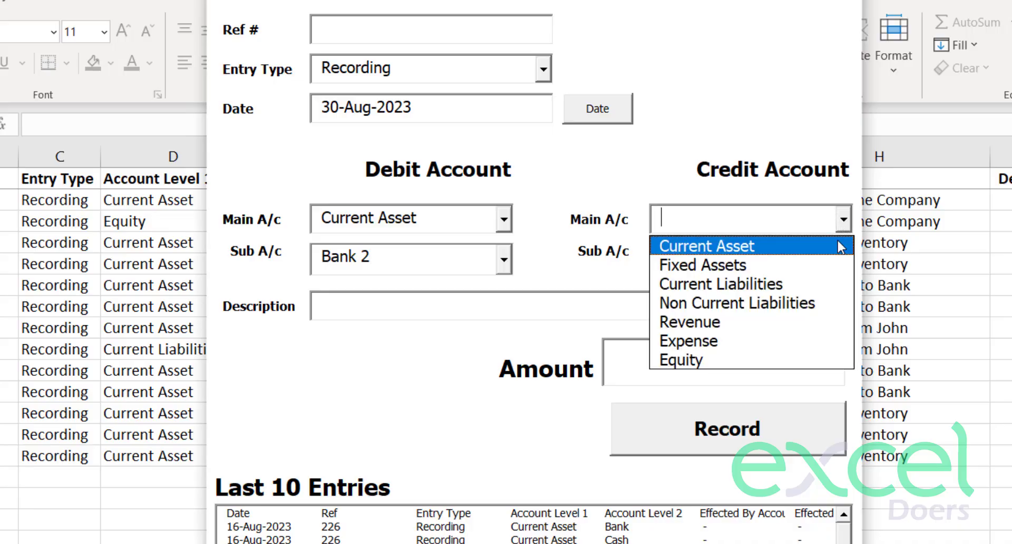
pyautogui.click(820, 245)
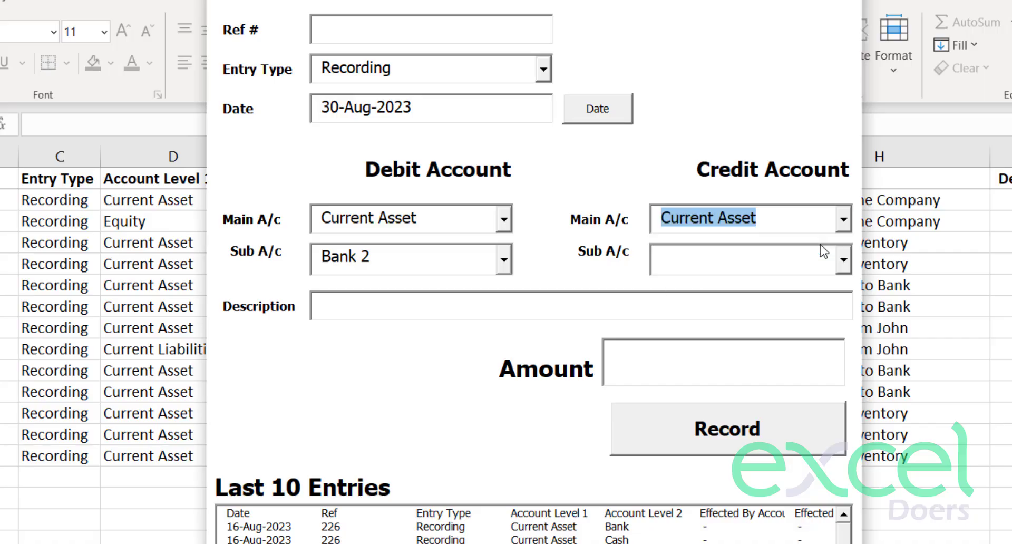
pyautogui.click(844, 259)
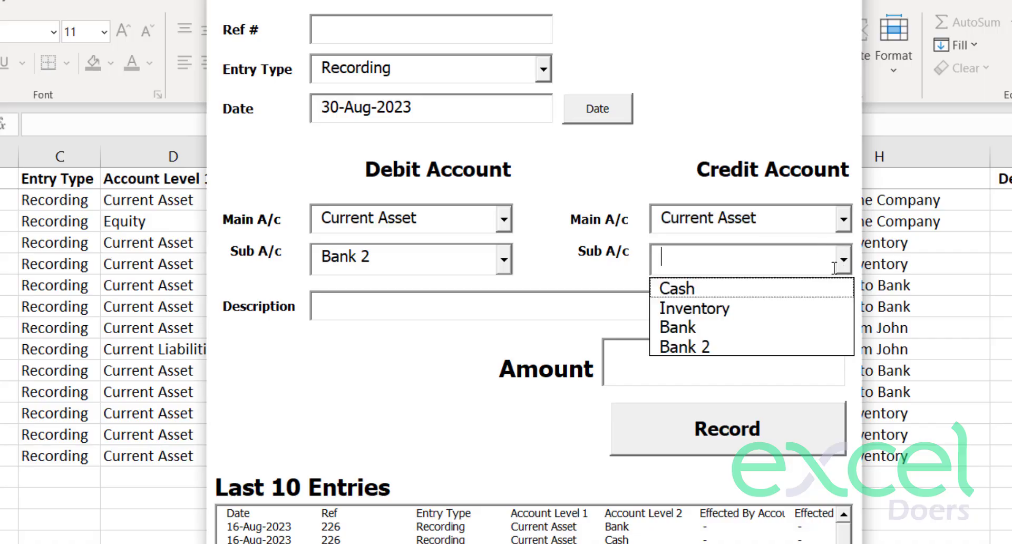
pyautogui.click(783, 293)
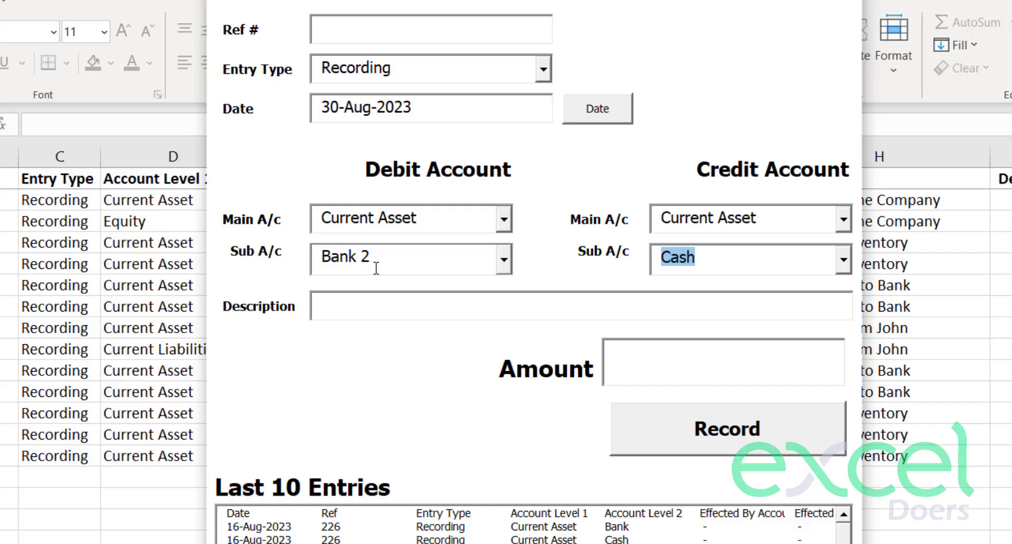
# Enter "Deposited Cash in to Bank" as the entry's description
pyautogui.click(391, 312)
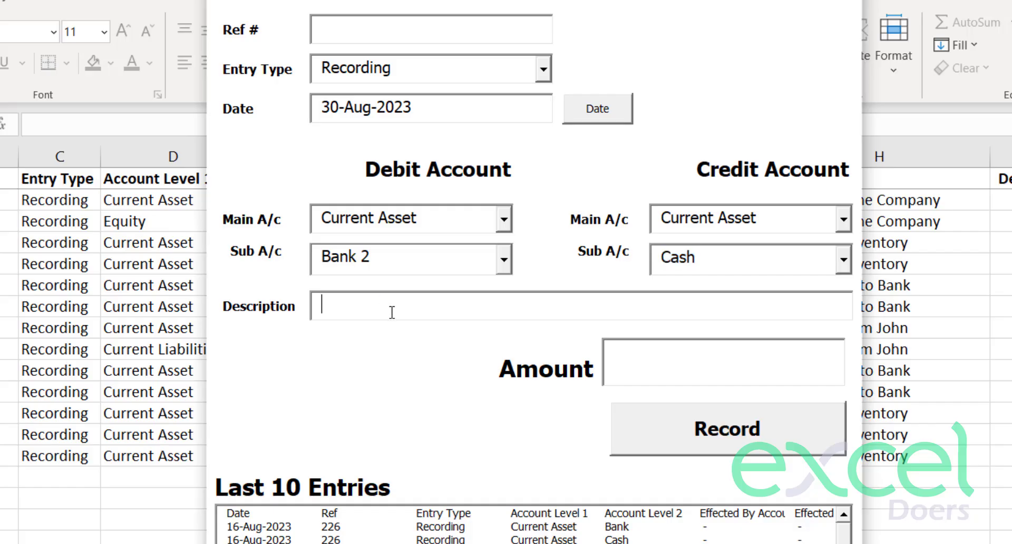
pyautogui.write('Deposited M')
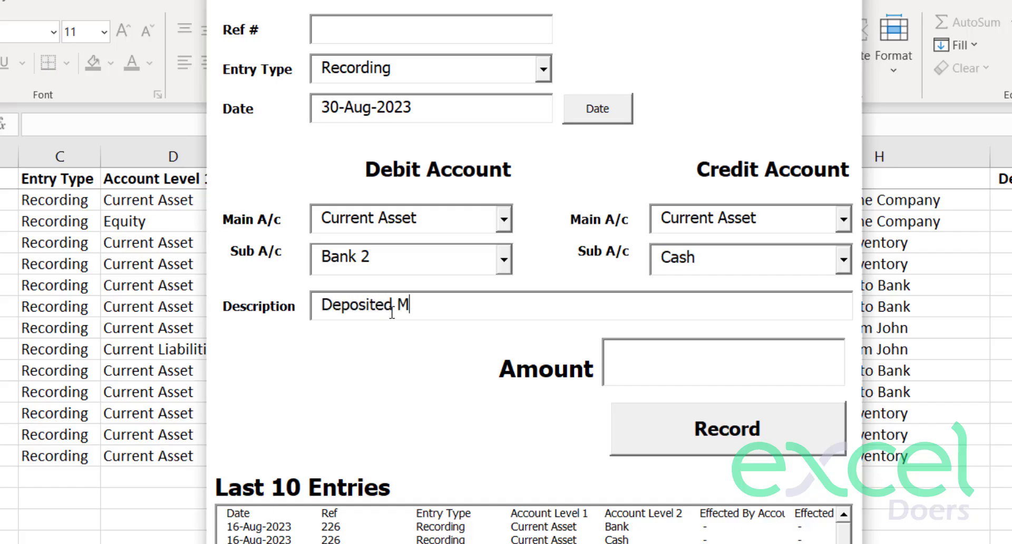
pyautogui.press('BackSpace')
pyautogui.write('Cash ti')
pyautogui.press('BackSpace')
pyautogui.press('BackSpace')
pyautogui.write('in to Bank')
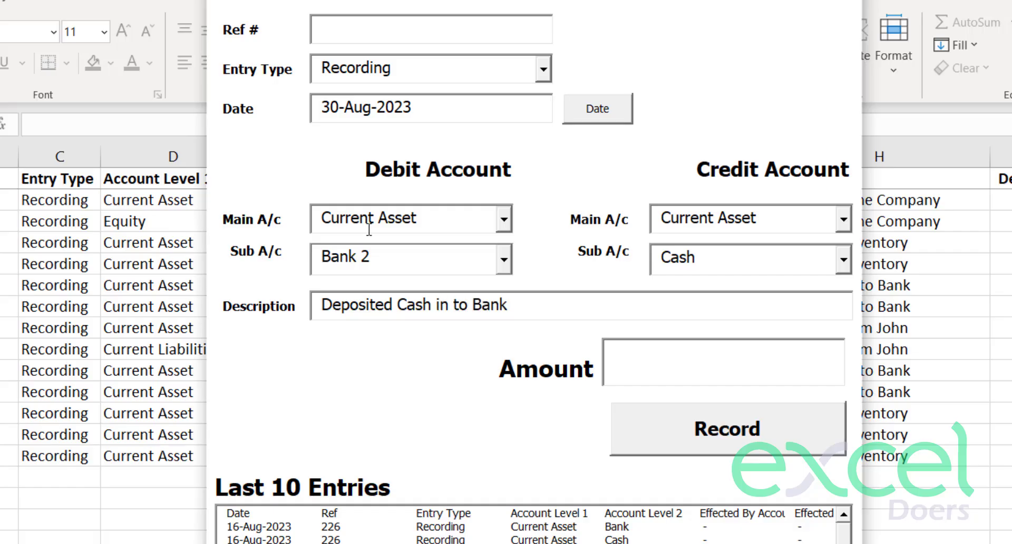
# Set the amount to 60000 and record the entry, confirming it
pyautogui.click(700, 379)
pyautogui.write('60000')
pyautogui.click(711, 436)
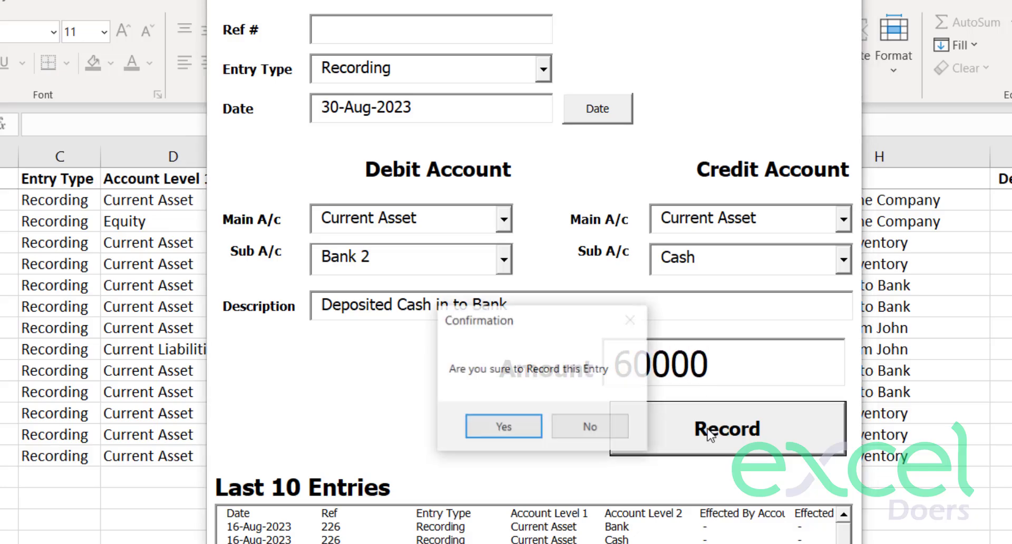
pyautogui.press('Return')
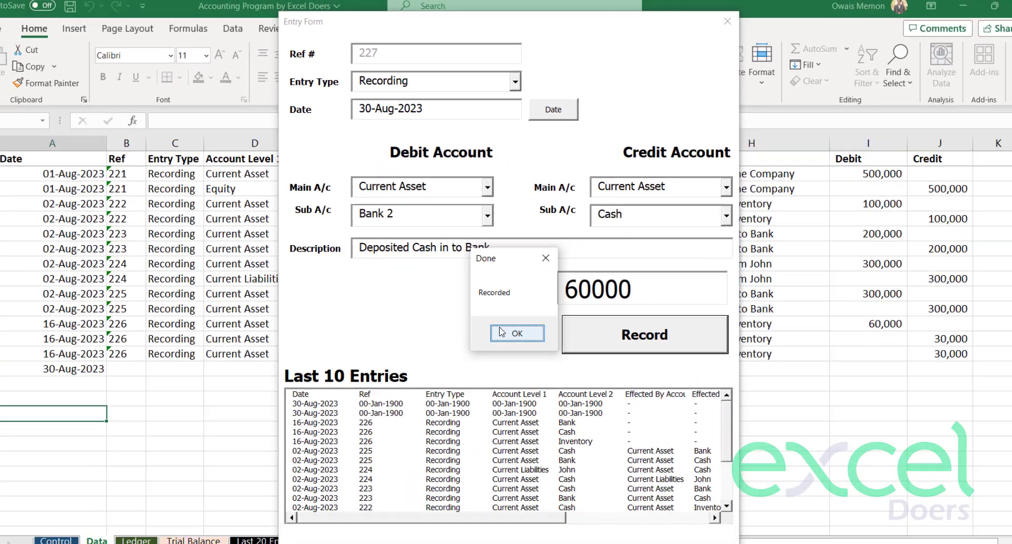
pyautogui.click(528, 425)
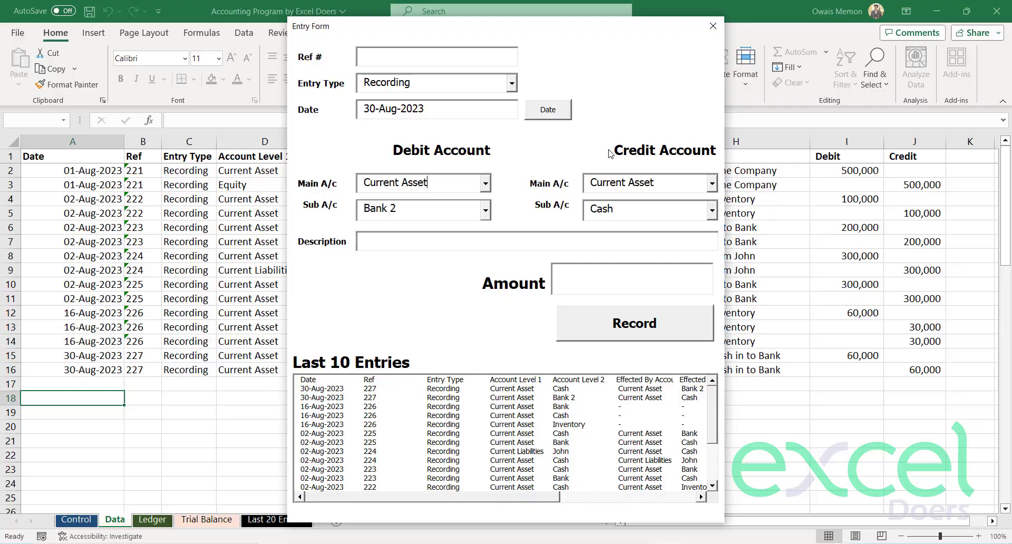
# Close the entry form and select rows 15 and 16 of the Data sheet to check the recorded entry
pyautogui.click(712, 26)
pyautogui.click(115, 520)
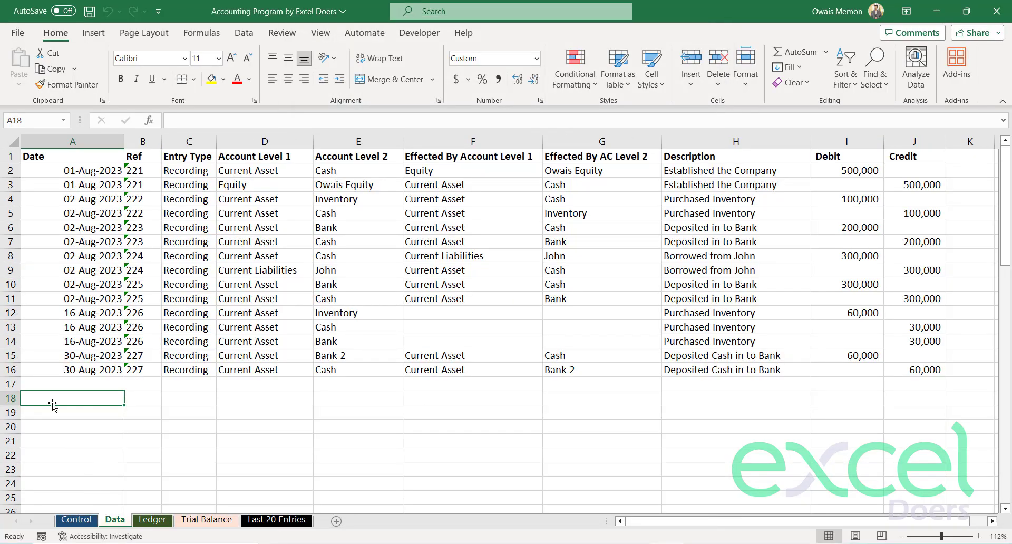
pyautogui.moveTo(6, 352); pyautogui.dragTo(9, 366)
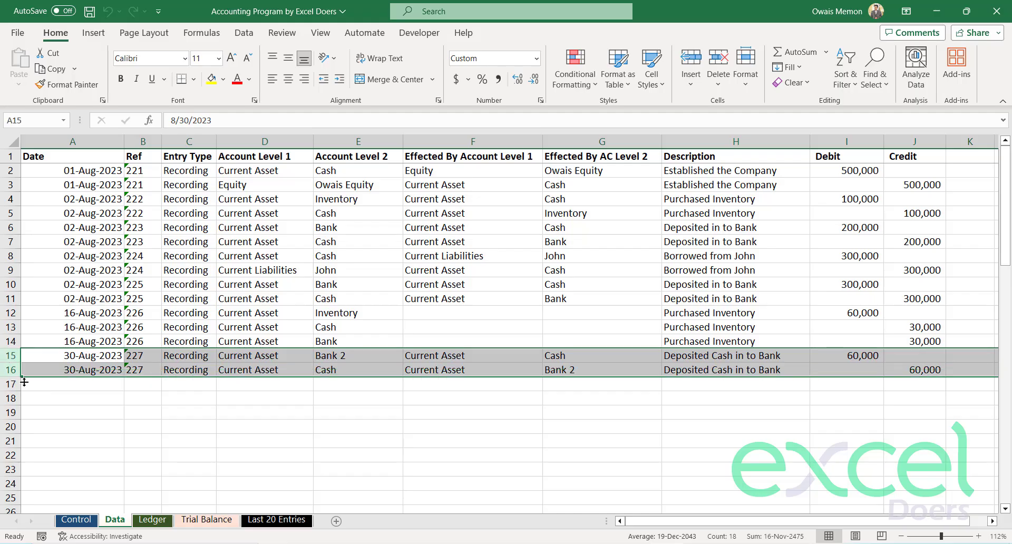
# Reopen the double entry form, set the debit main account to Fixed Assets and create a new sub-account named Building
pyautogui.click(76, 520)
pyautogui.click(148, 241)
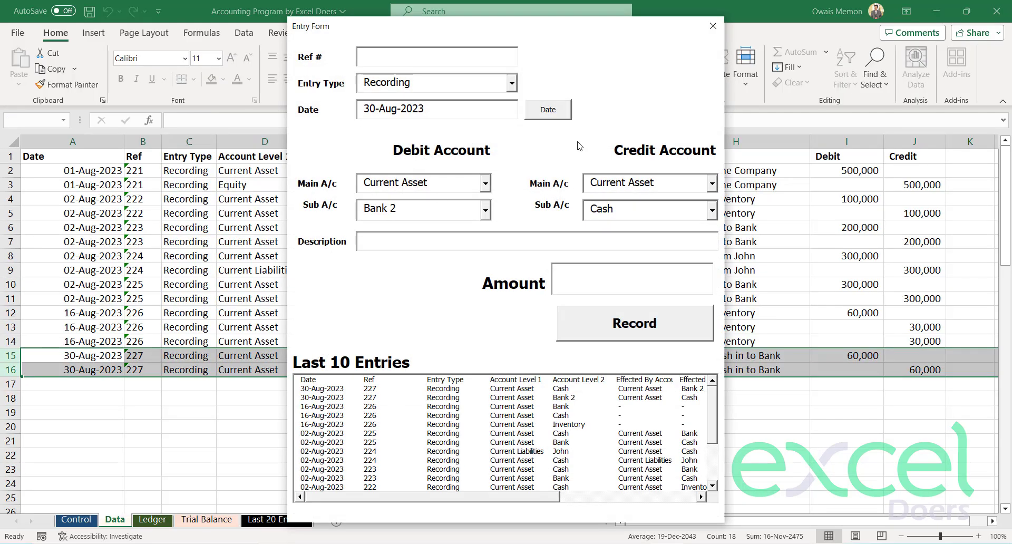
pyautogui.click(485, 183)
pyautogui.click(440, 213)
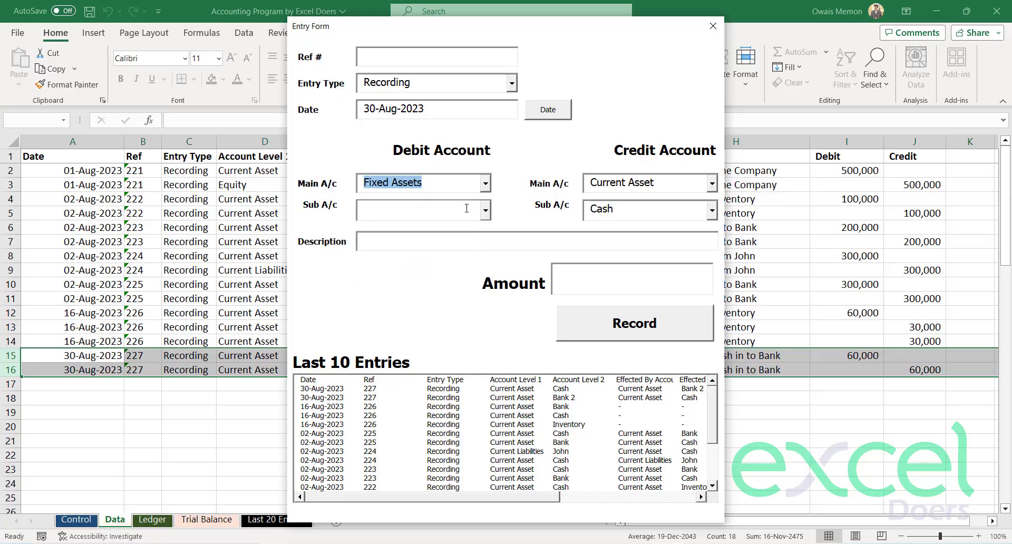
pyautogui.click(468, 207)
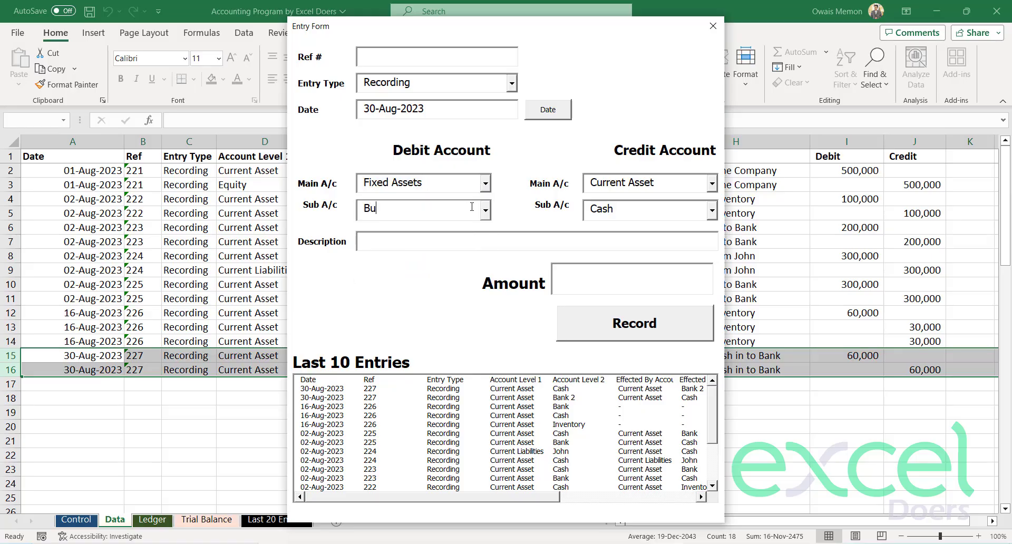
pyautogui.write('Building')
pyautogui.press('Tab')
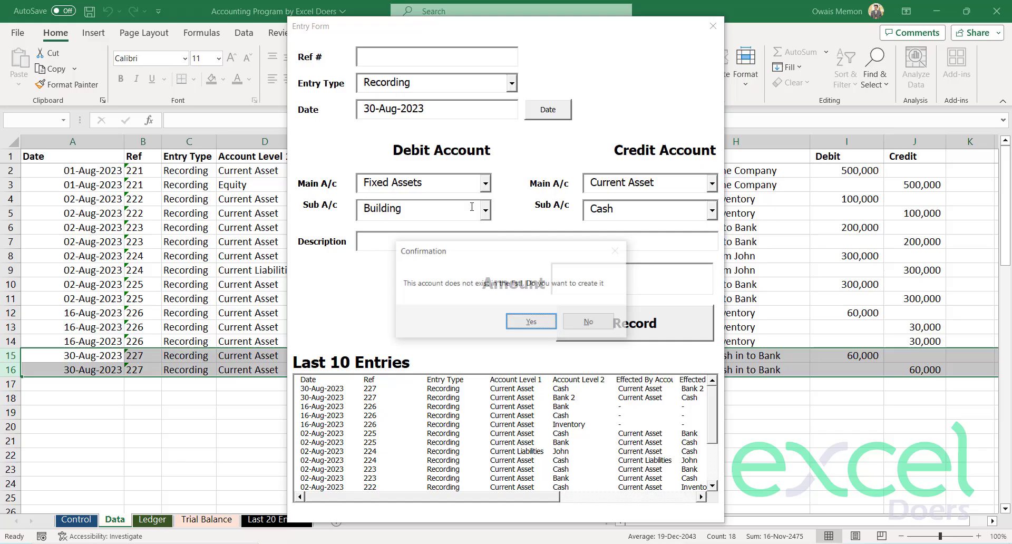
pyautogui.click(531, 321)
pyautogui.click(484, 211)
pyautogui.click(485, 211)
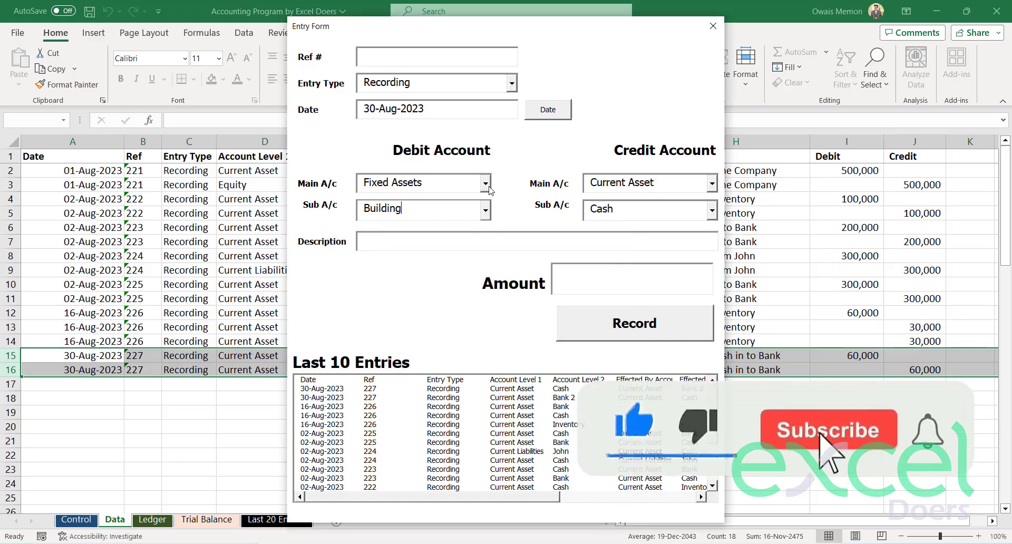
# Switch the debit main account to Current Asset and check which sub-accounts it offers
pyautogui.click(485, 183)
pyautogui.click(461, 202)
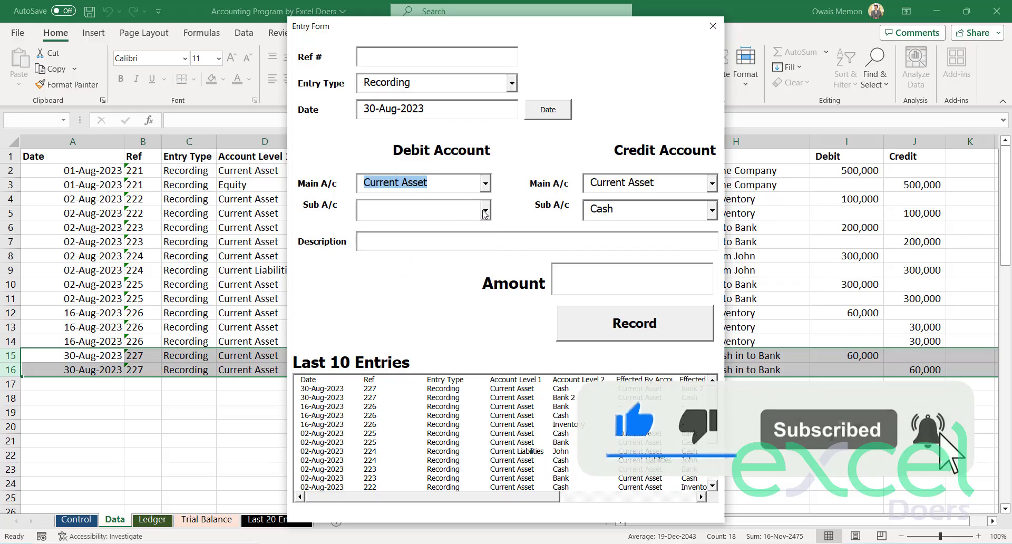
pyautogui.click(485, 212)
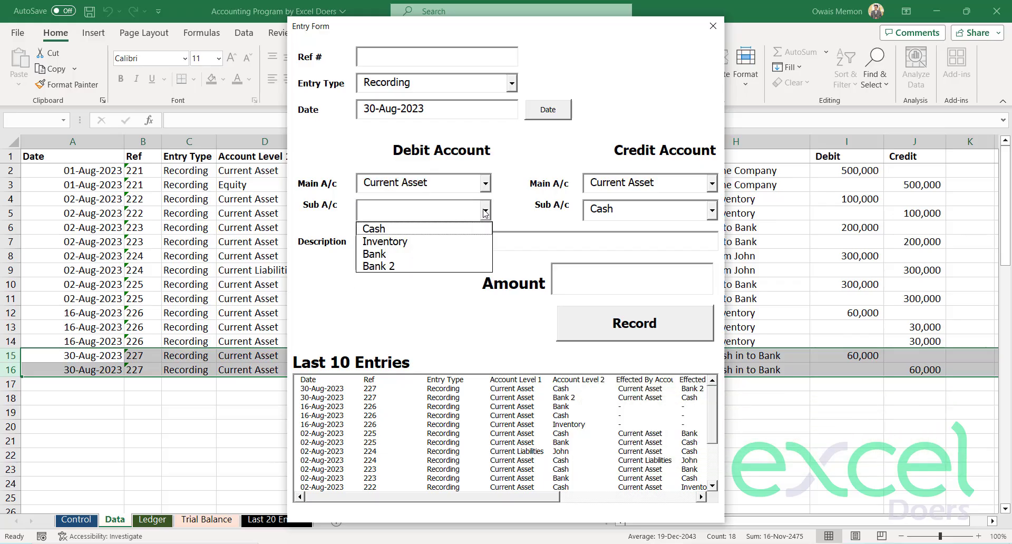
pyautogui.click(485, 211)
# Set the debit main account to Fixed Assets and choose Building as its sub-account
pyautogui.click(485, 183)
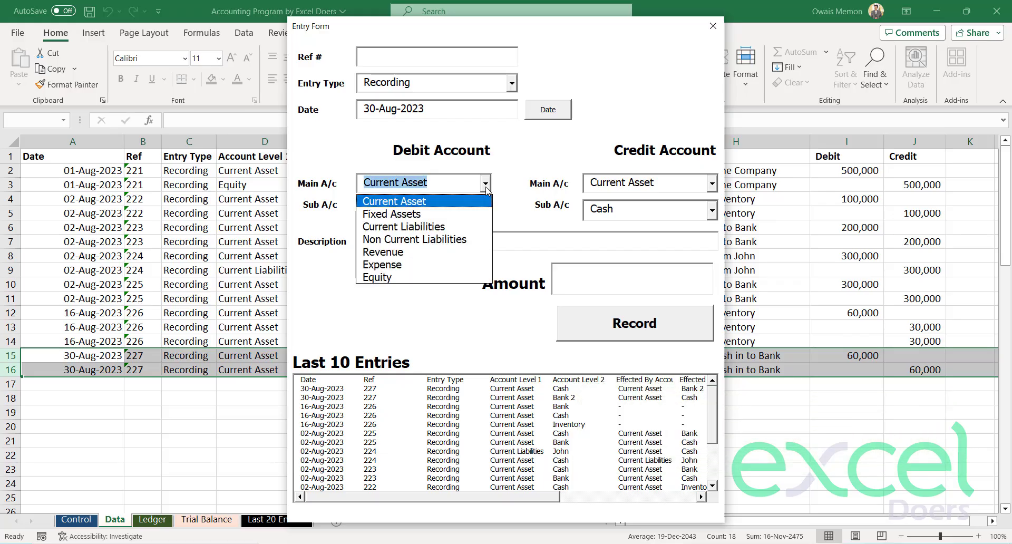
pyautogui.click(431, 215)
pyautogui.click(485, 212)
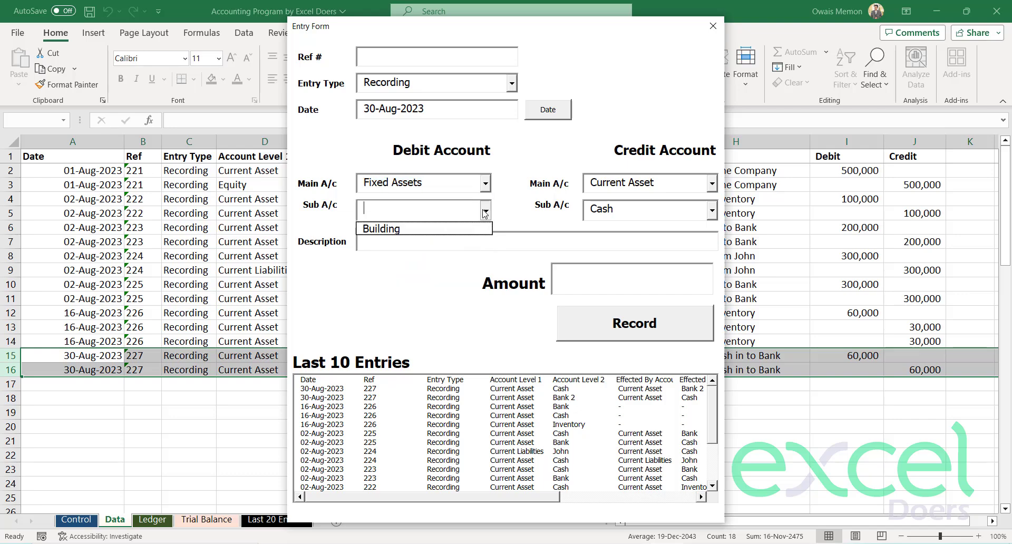
pyautogui.click(408, 229)
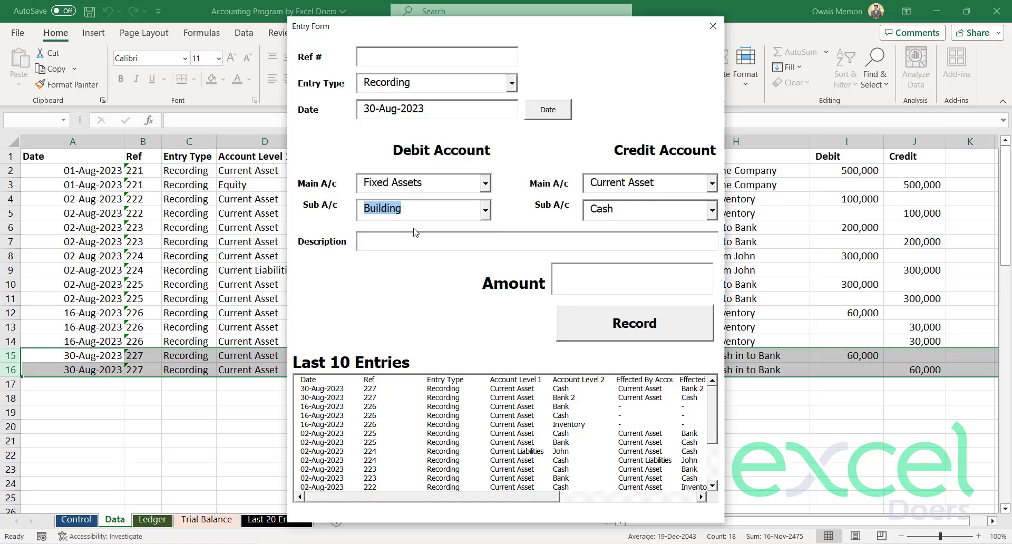
# Set the credit account to Current Asset with Bank as its sub-account
pyautogui.click(712, 184)
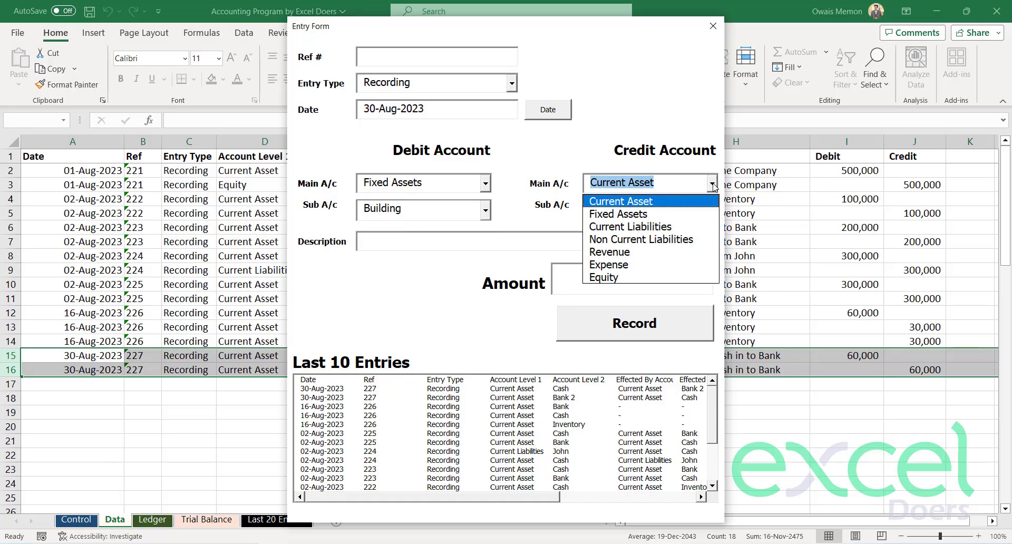
pyautogui.click(652, 203)
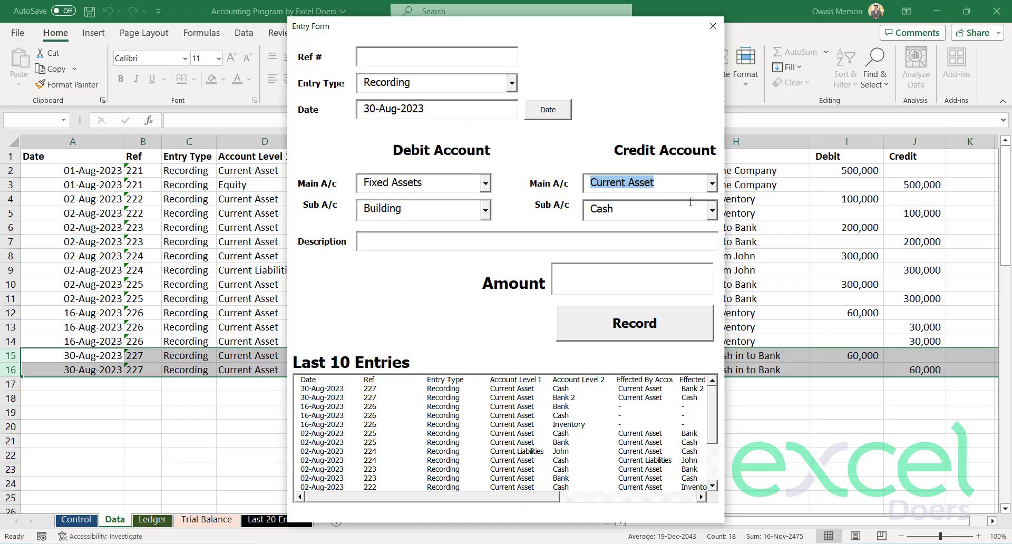
pyautogui.click(712, 210)
pyautogui.click(623, 261)
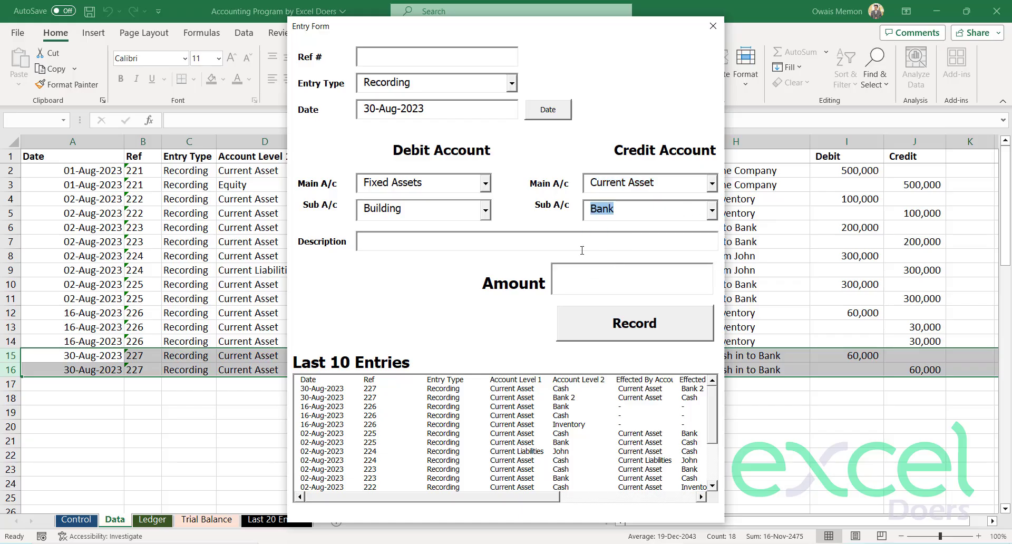
# Enter "Purchaed Building" as the description and set the amount to 100000
pyautogui.click(574, 240)
pyautogui.write('Purchaed Building')
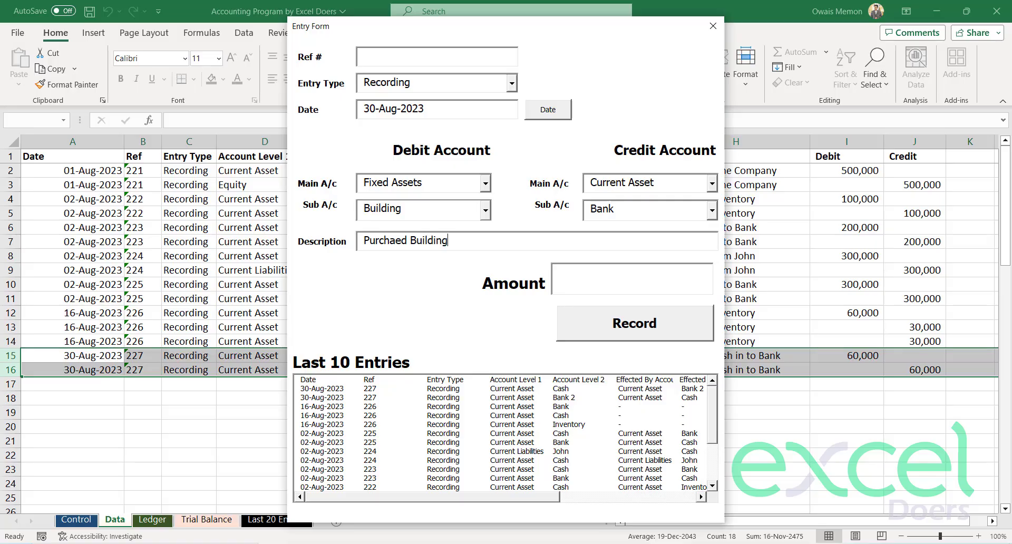
pyautogui.press('Tab')
pyautogui.write('100000')
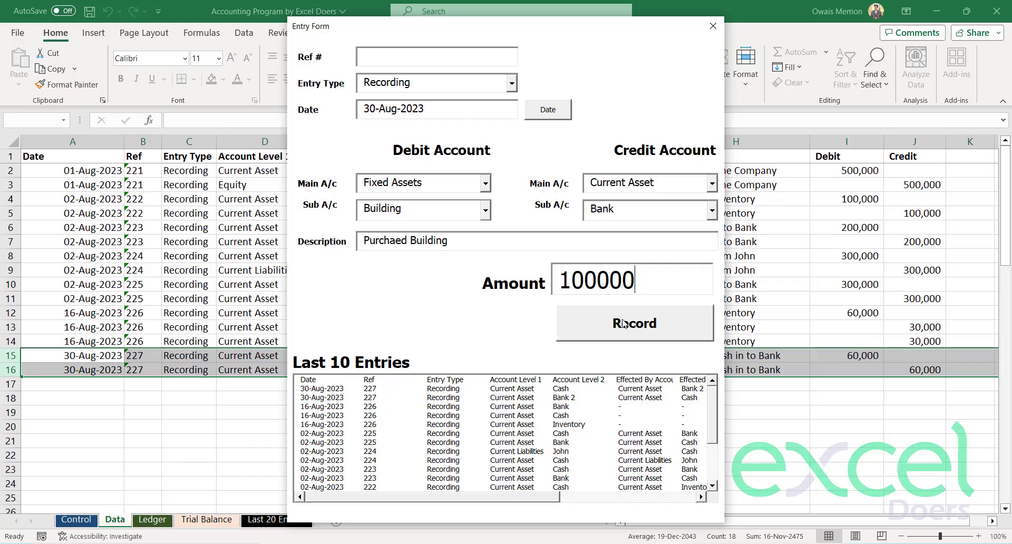
# Record the building purchase entry, confirming it and dismissing the completion notice
pyautogui.click(630, 323)
pyautogui.click(469, 324)
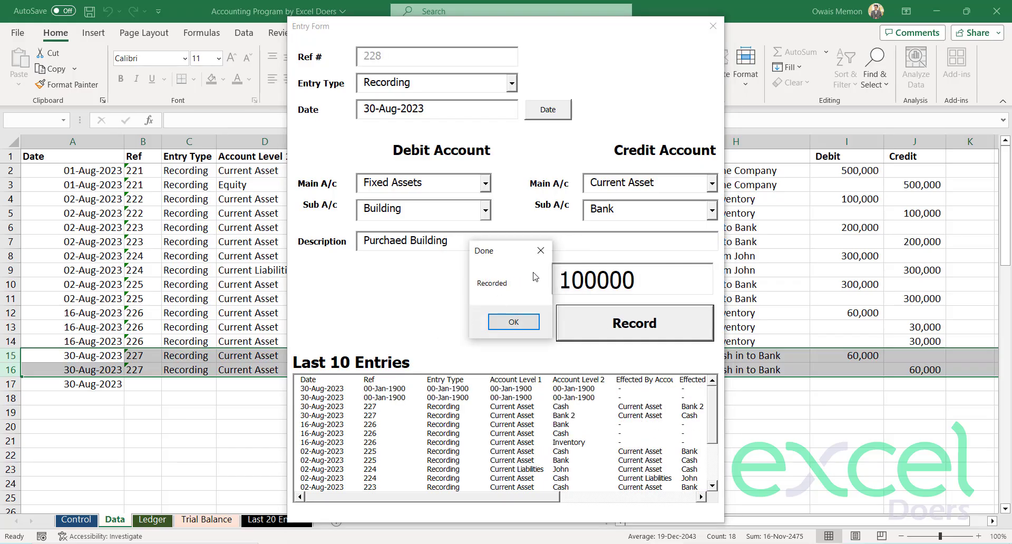
pyautogui.click(514, 324)
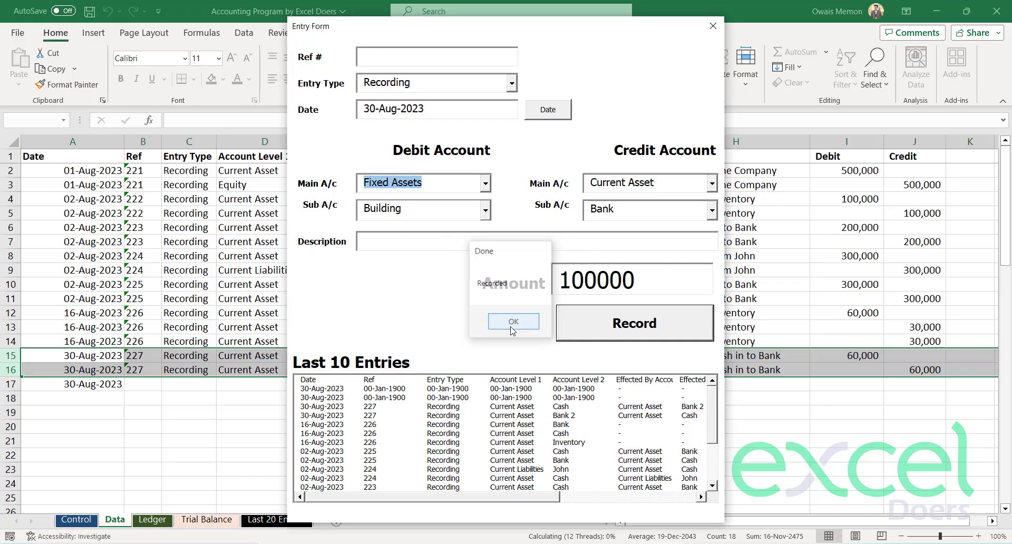
# Close the entry form and check the recorded building purchase from row 17 of the Data sheet
pyautogui.click(712, 25)
pyautogui.click(111, 521)
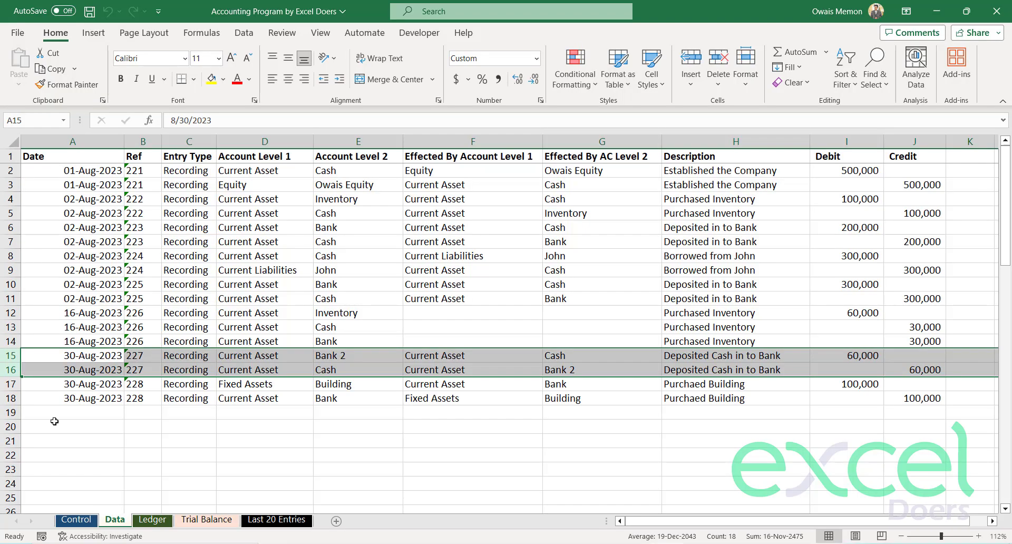
pyautogui.click(11, 384)
pyautogui.click(90, 441)
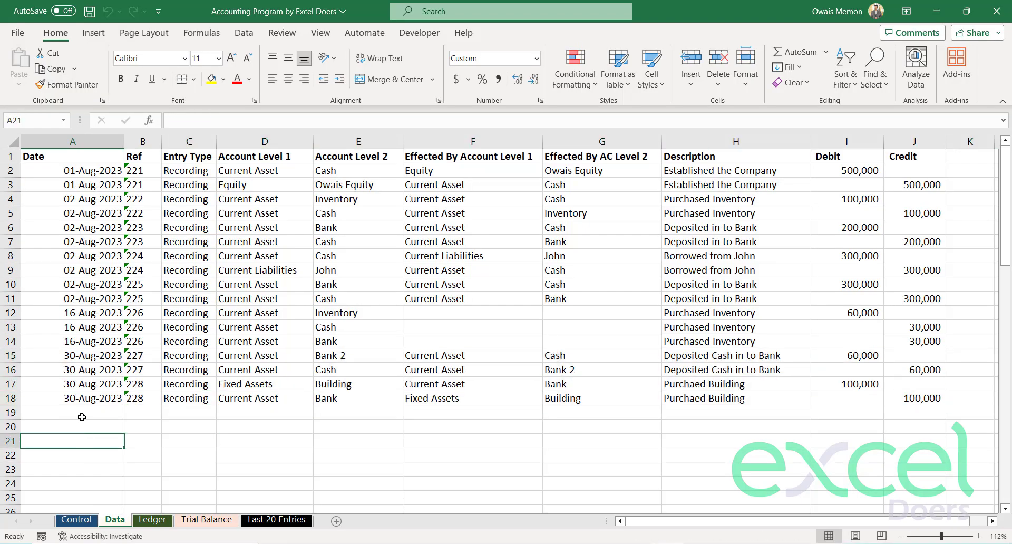
# Open the multi entry form from the Control sheet and set the entry date to 15-Aug-2023
pyautogui.click(76, 519)
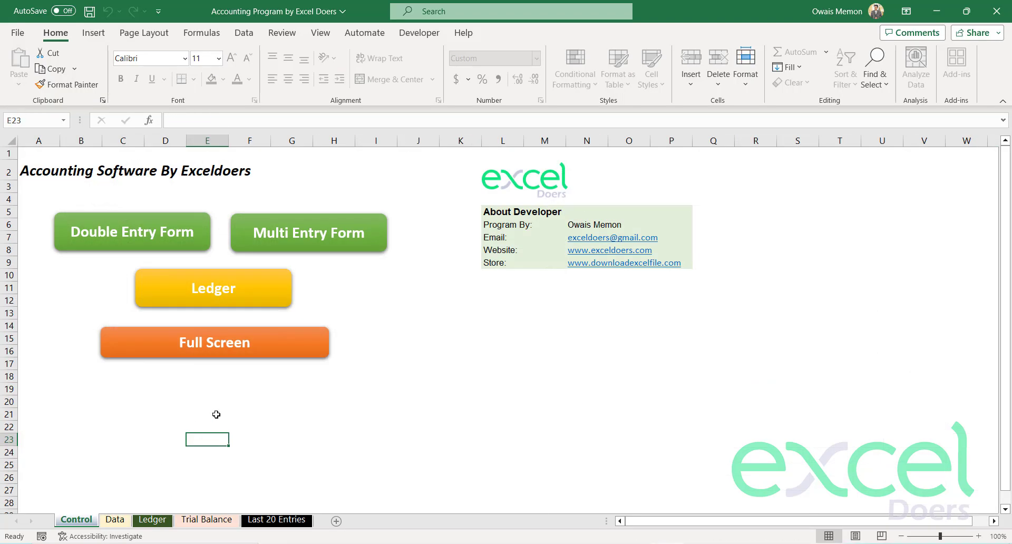
pyautogui.click(319, 245)
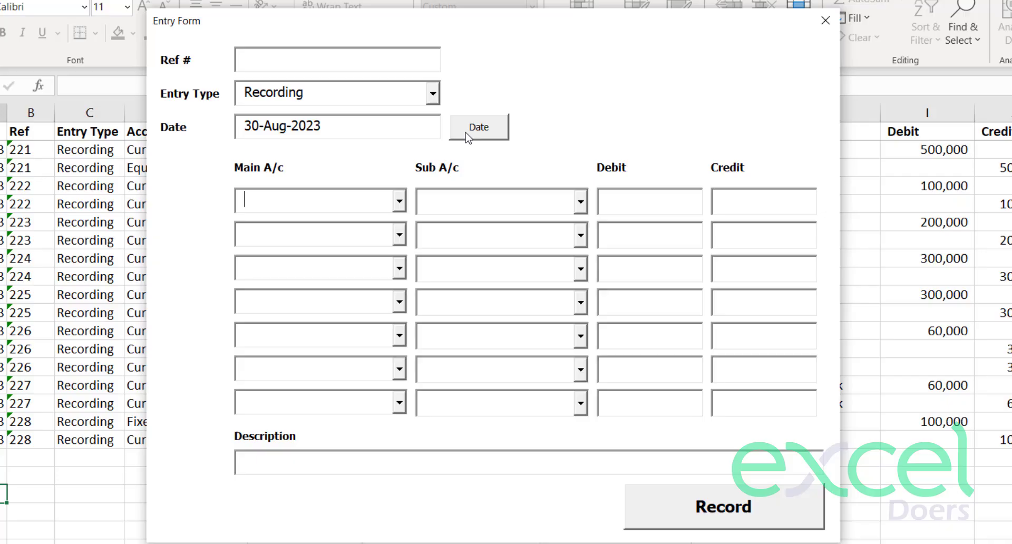
pyautogui.click(468, 135)
pyautogui.moveTo(490, 190); pyautogui.dragTo(603, 90)
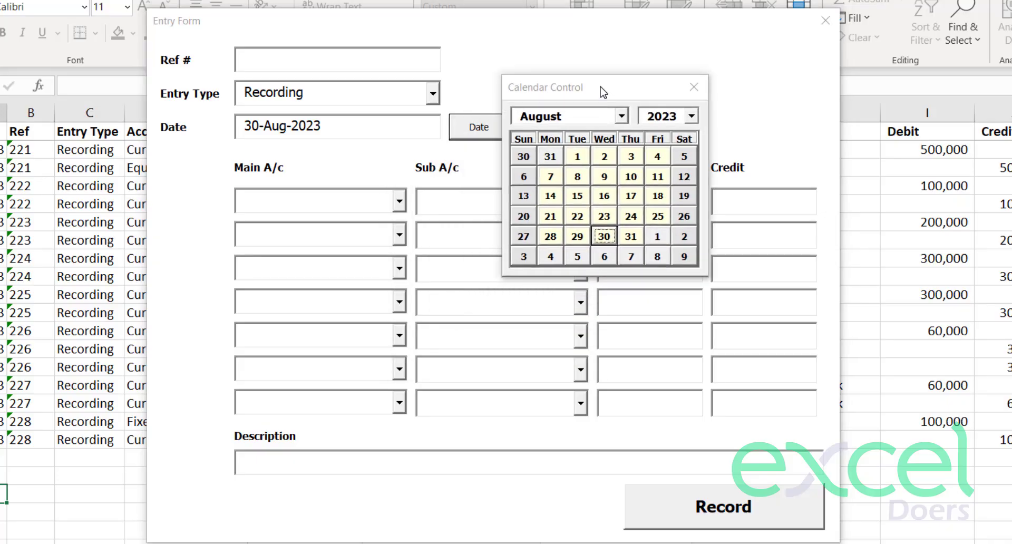
pyautogui.click(578, 199)
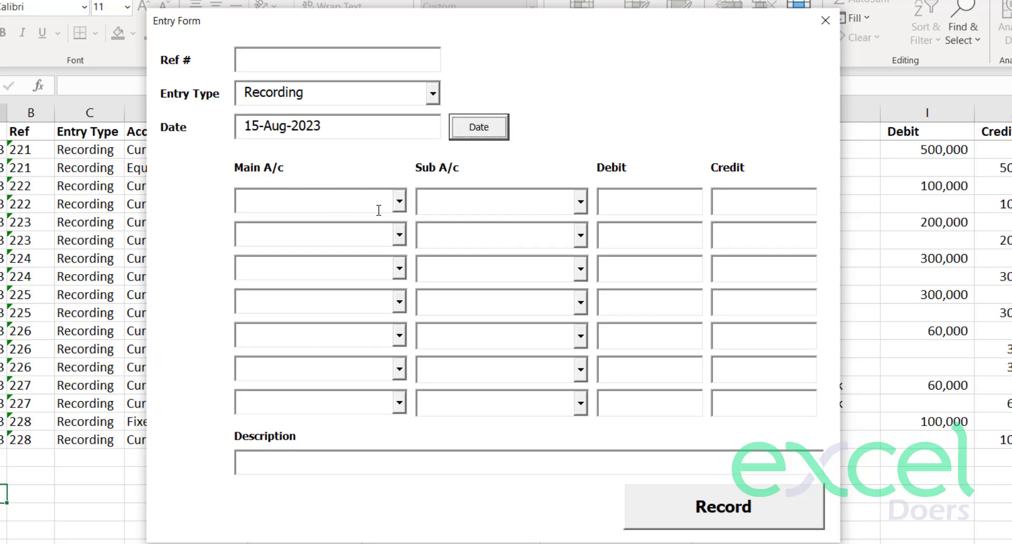
# Fill the first entry line with Current Asset, Inventory and a debit of 90000
pyautogui.click(400, 203)
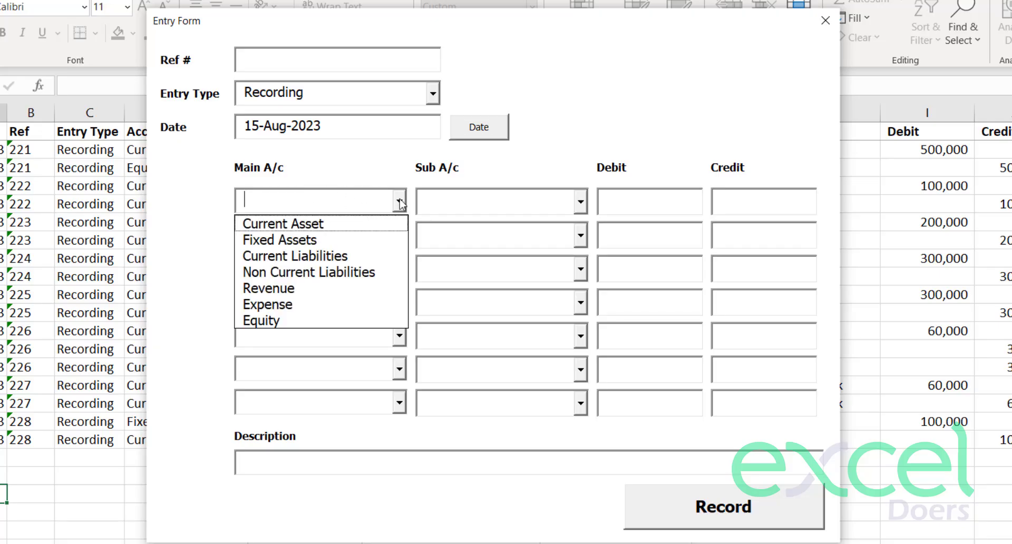
pyautogui.click(352, 227)
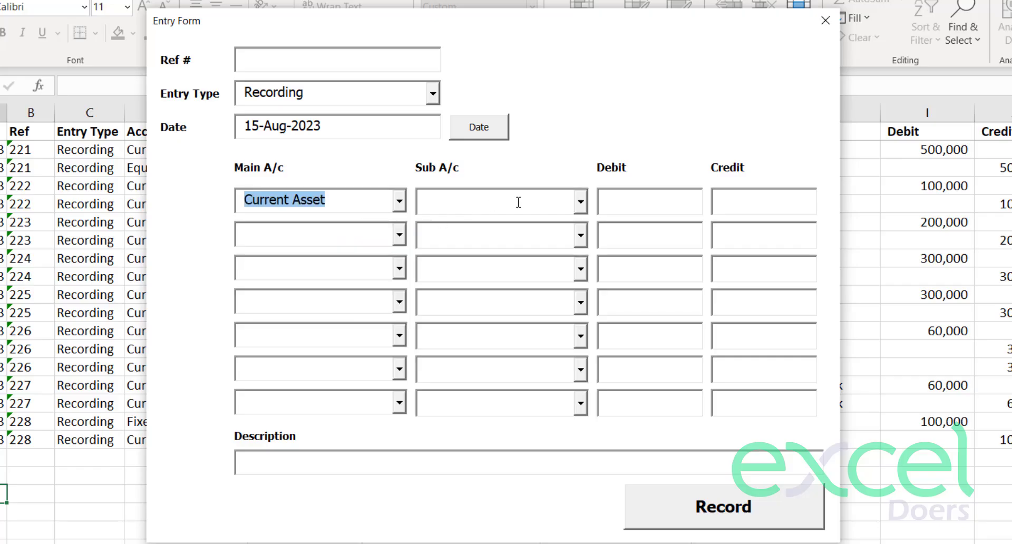
pyautogui.click(580, 201)
pyautogui.click(493, 244)
pyautogui.click(626, 213)
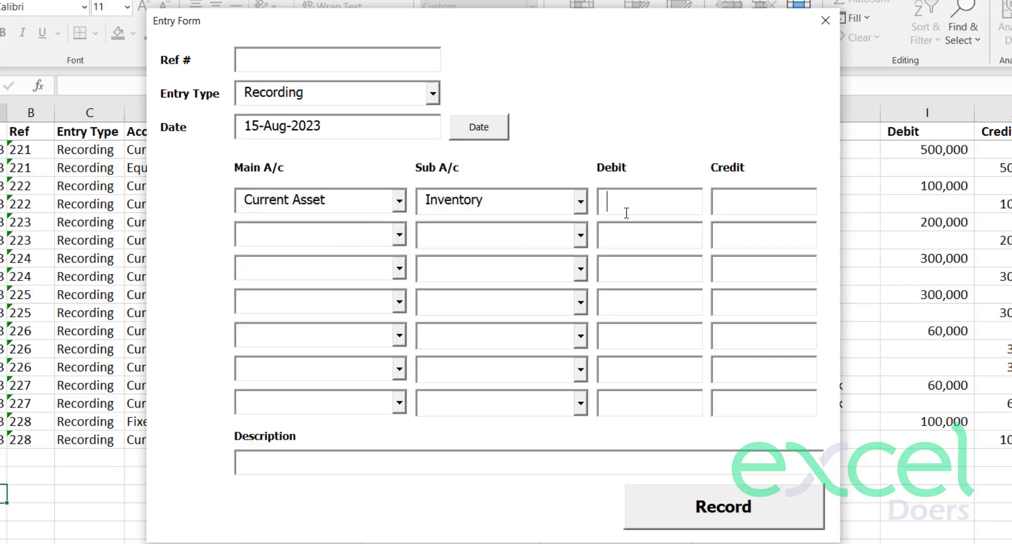
pyautogui.write('90000')
# Fill the second entry line with Current Asset, Cash and a credit of 40000
pyautogui.click(394, 239)
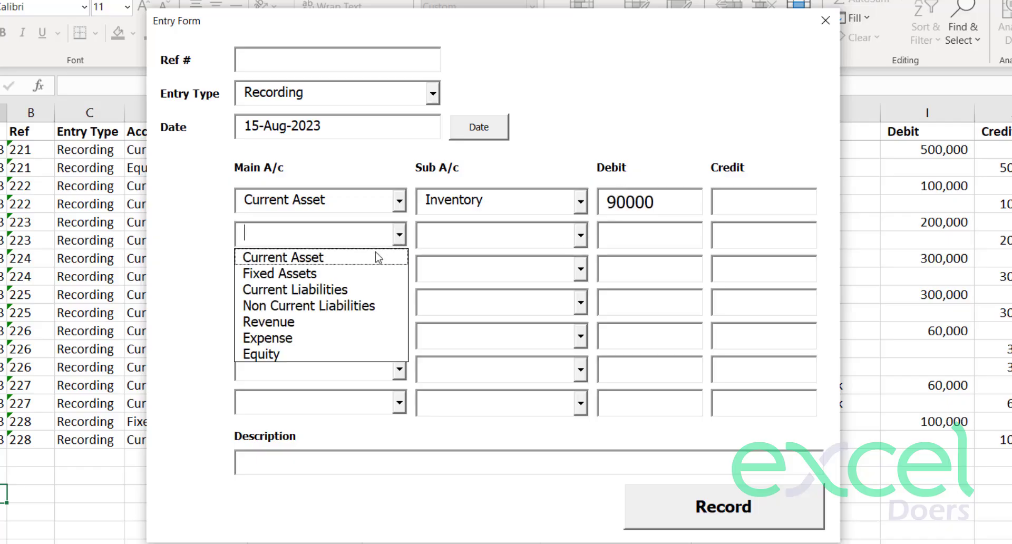
pyautogui.click(377, 256)
pyautogui.click(581, 237)
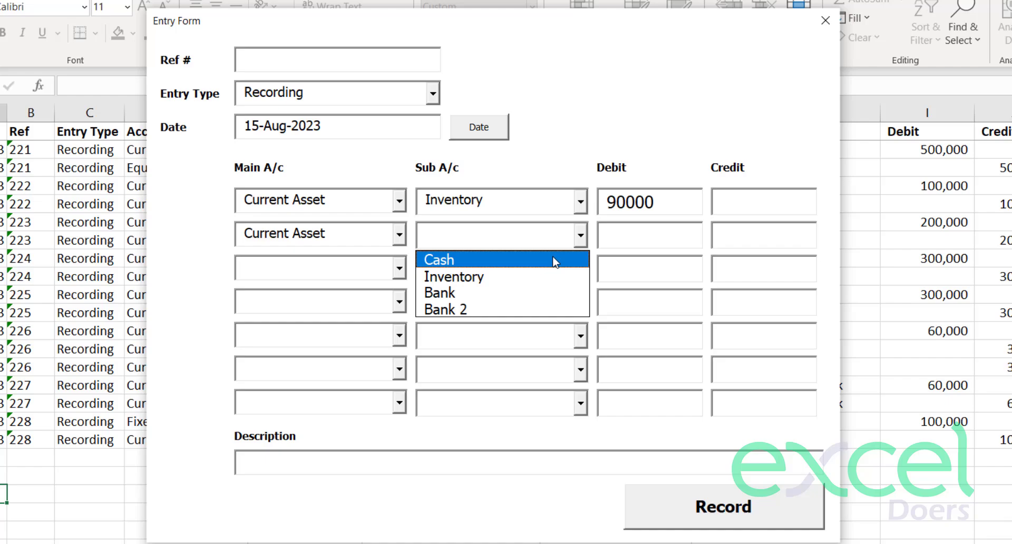
pyautogui.click(557, 259)
pyautogui.click(725, 238)
pyautogui.write('1')
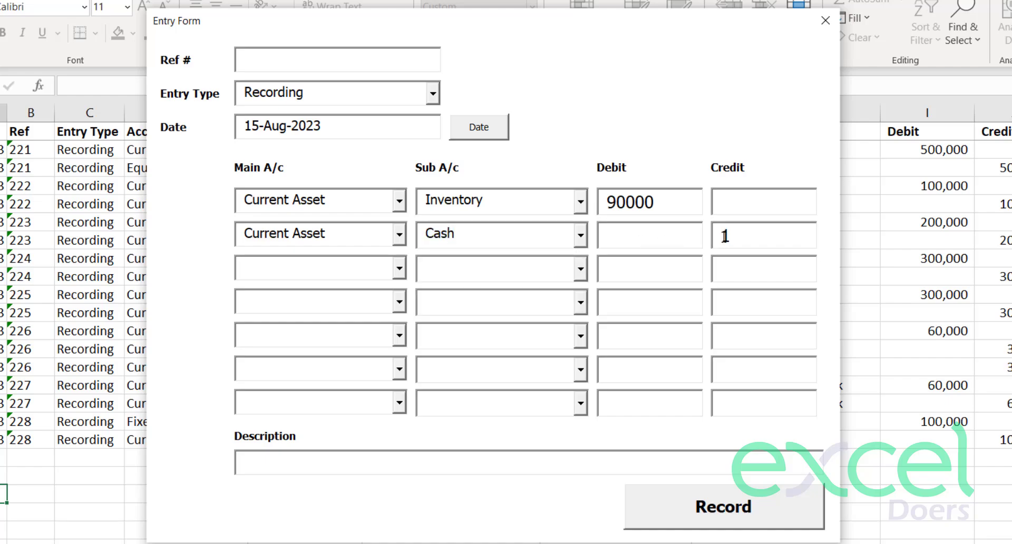
pyautogui.write('40000')
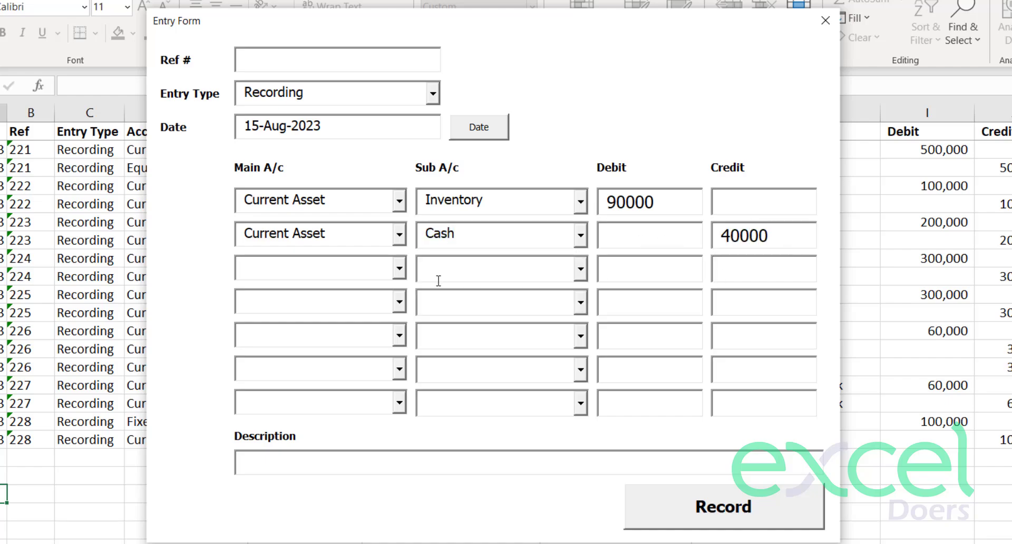
# Fill the third entry line with Current Asset, Bank and a credit of 50000
pyautogui.click(399, 269)
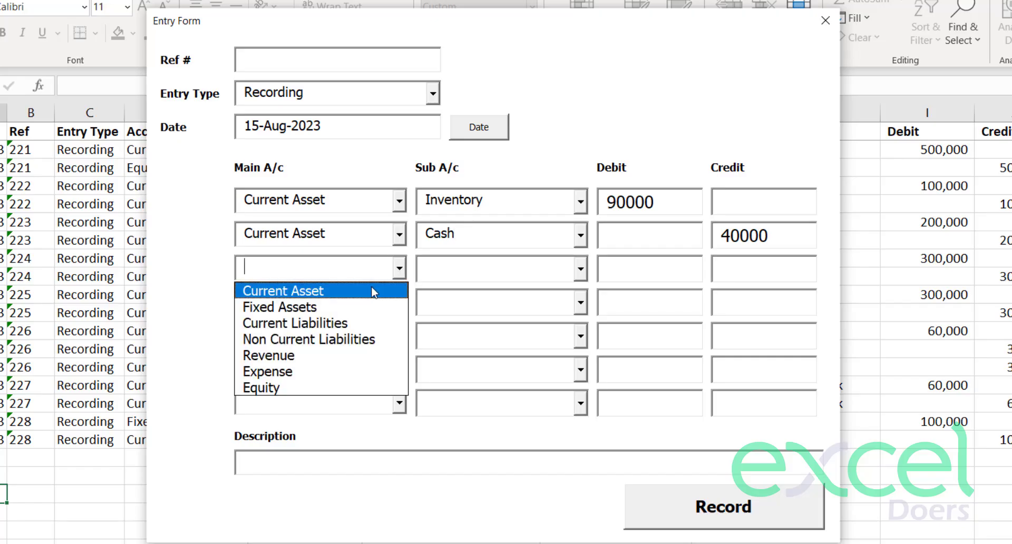
pyautogui.click(374, 291)
pyautogui.click(580, 270)
pyautogui.click(533, 292)
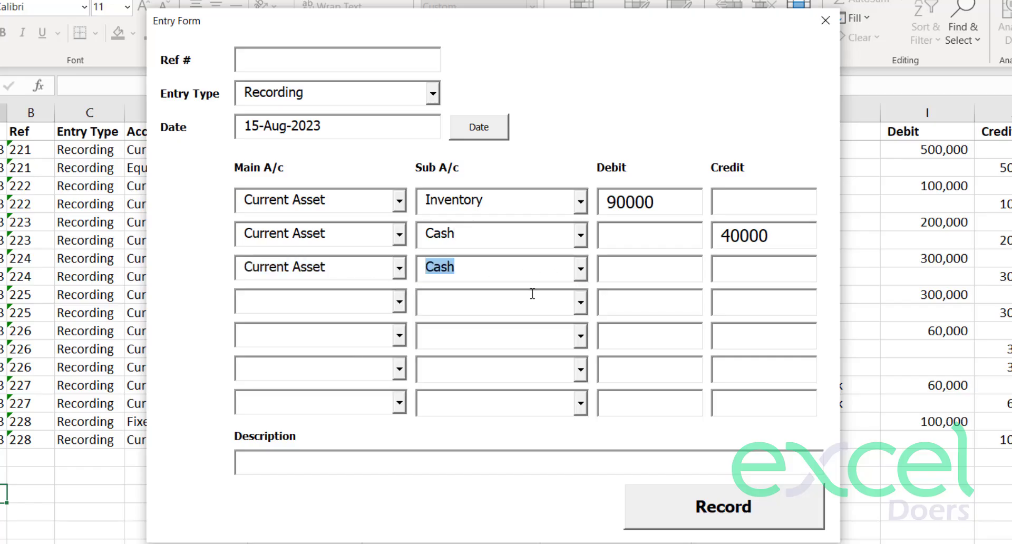
pyautogui.click(731, 277)
pyautogui.write('50000')
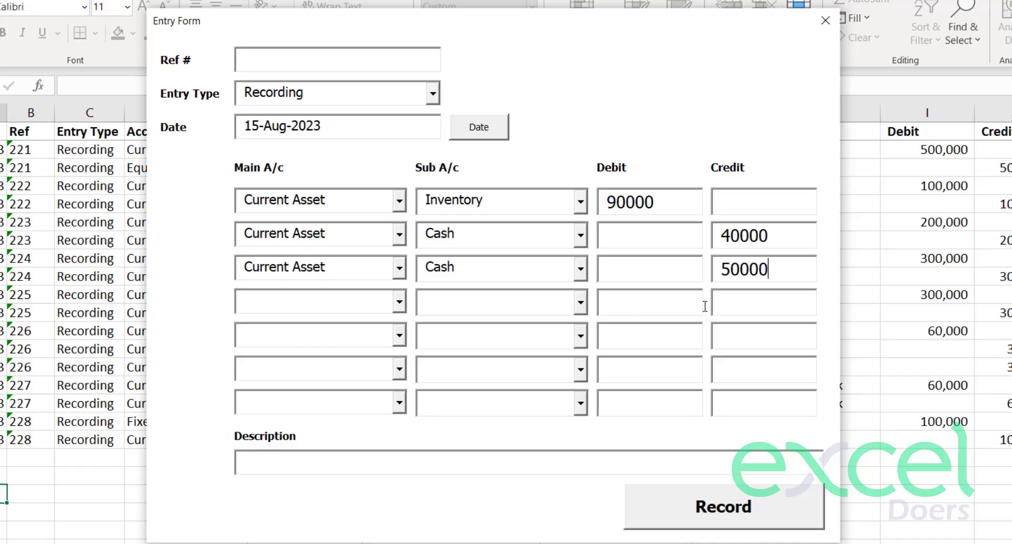
pyautogui.click(580, 270)
pyautogui.click(508, 328)
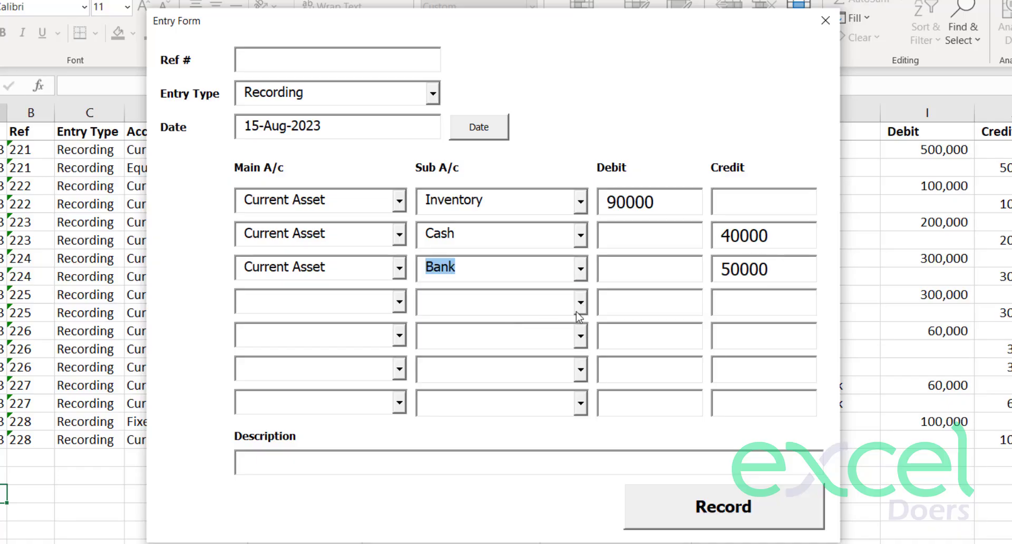
# Check the Inventory debit against the Cash and Bank credits in the entry lines
pyautogui.click(769, 270)
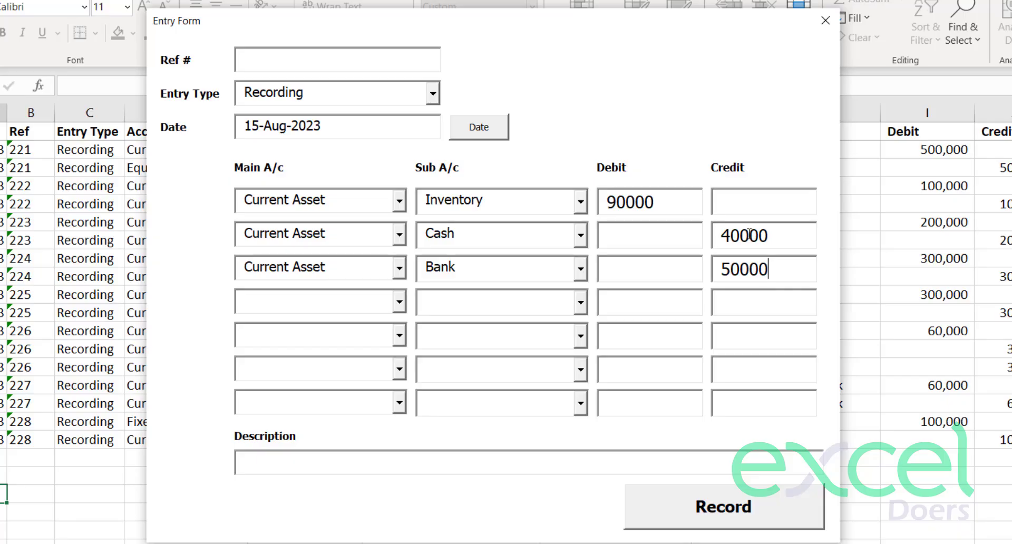
pyautogui.click(463, 235)
pyautogui.click(465, 262)
pyautogui.moveTo(663, 203); pyautogui.dragTo(586, 202)
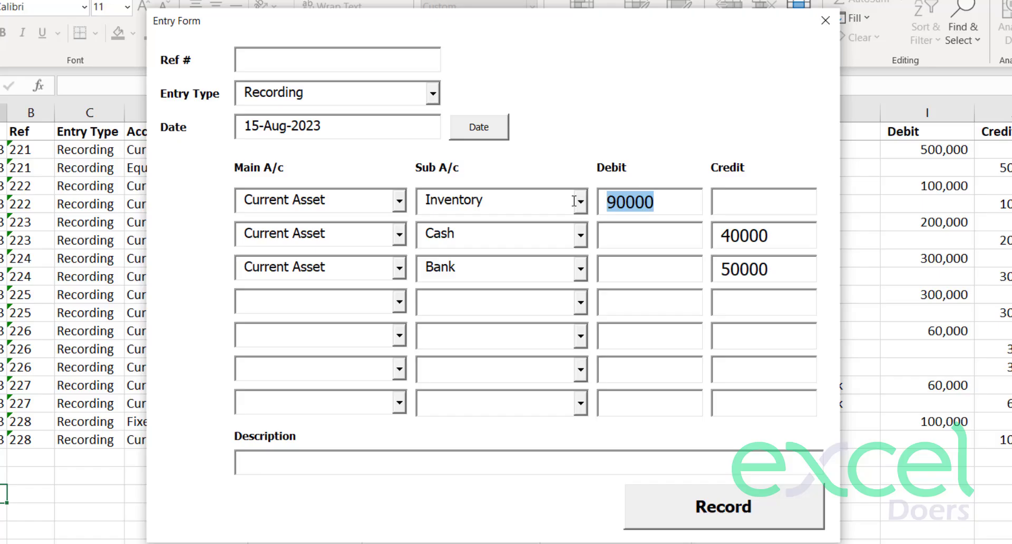
# Enter "Purchased Inventory with Cash and Cheque" as the description of the multi-line entry
pyautogui.click(391, 469)
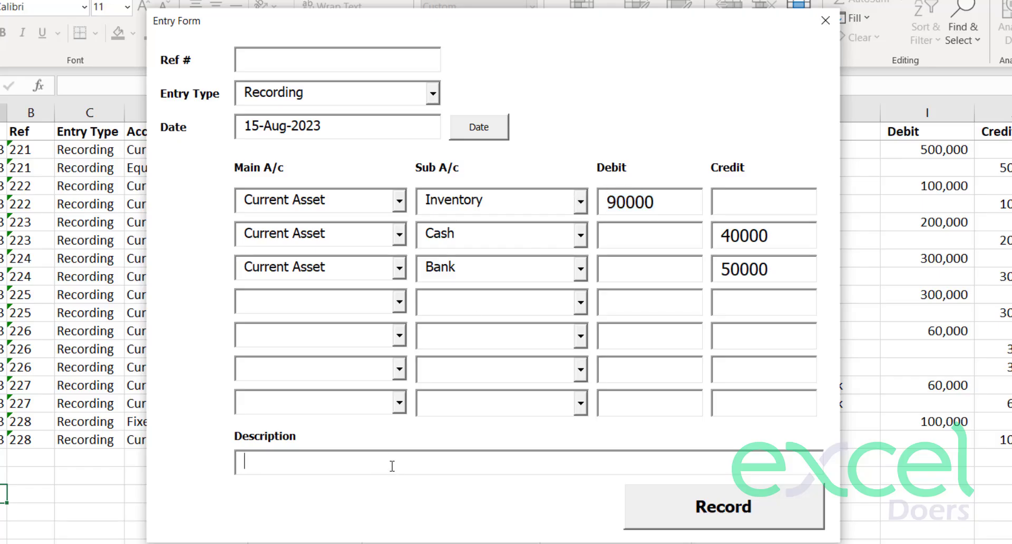
pyautogui.write('Purchased I')
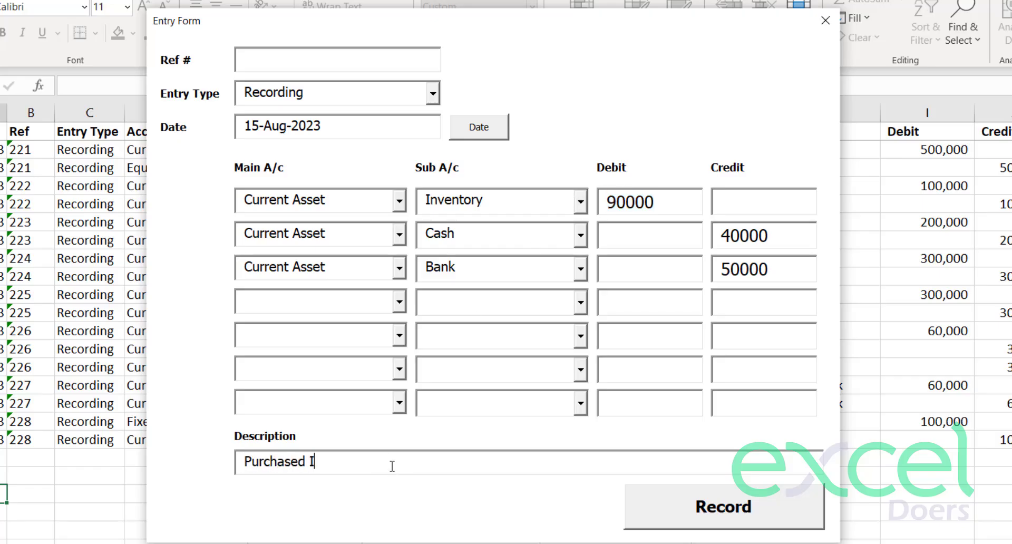
pyautogui.write('nvetor')
pyautogui.press('BackSpace')
pyautogui.press('BackSpace')
pyautogui.write('ntory wt')
pyautogui.write('th Cash and C')
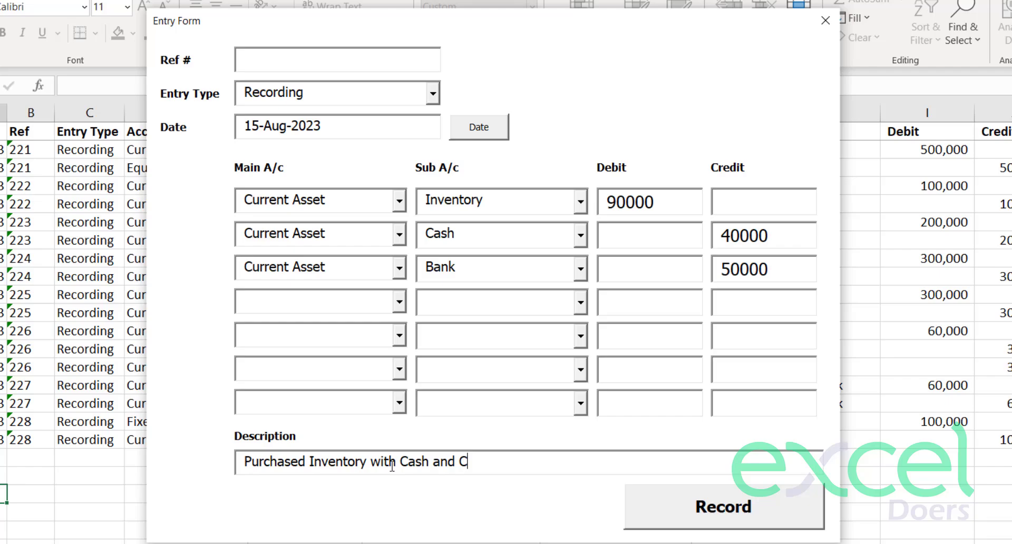
pyautogui.write('heque')
# Record the multi-line inventory purchase entry and review its rows on the Data sheet
pyautogui.click(769, 505)
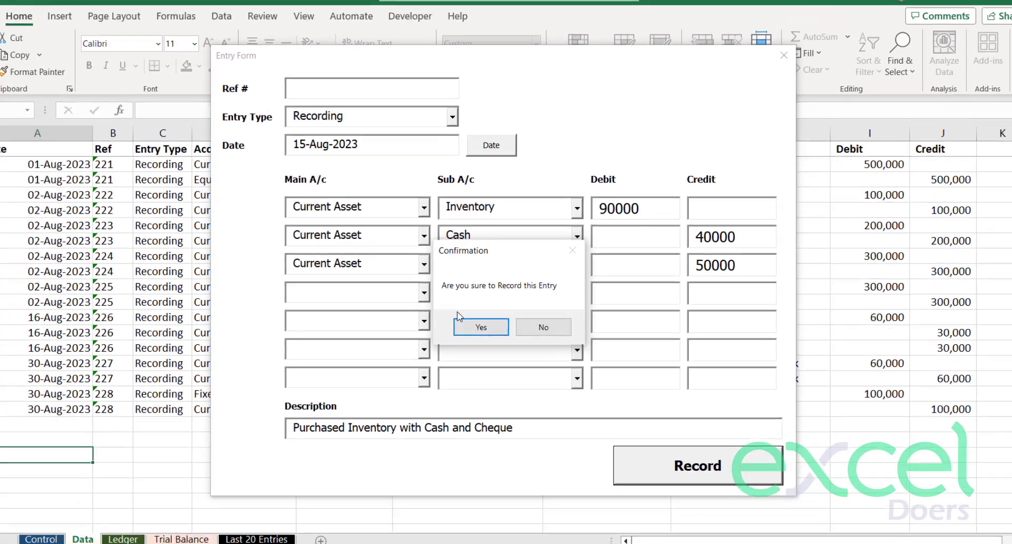
pyautogui.click(466, 340)
pyautogui.click(502, 325)
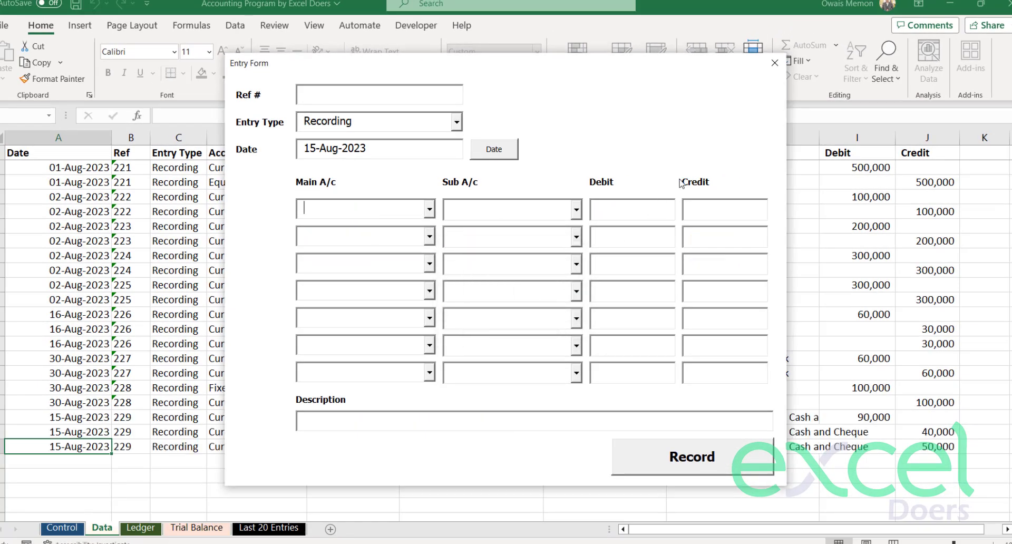
pyautogui.click(773, 60)
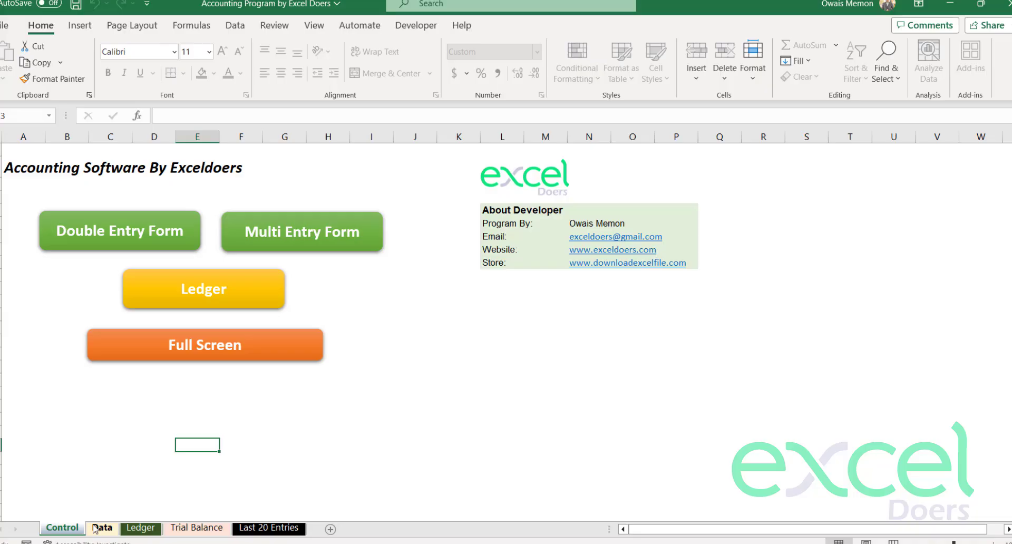
pyautogui.click(102, 527)
pyautogui.moveTo(3, 416); pyautogui.dragTo(3, 451)
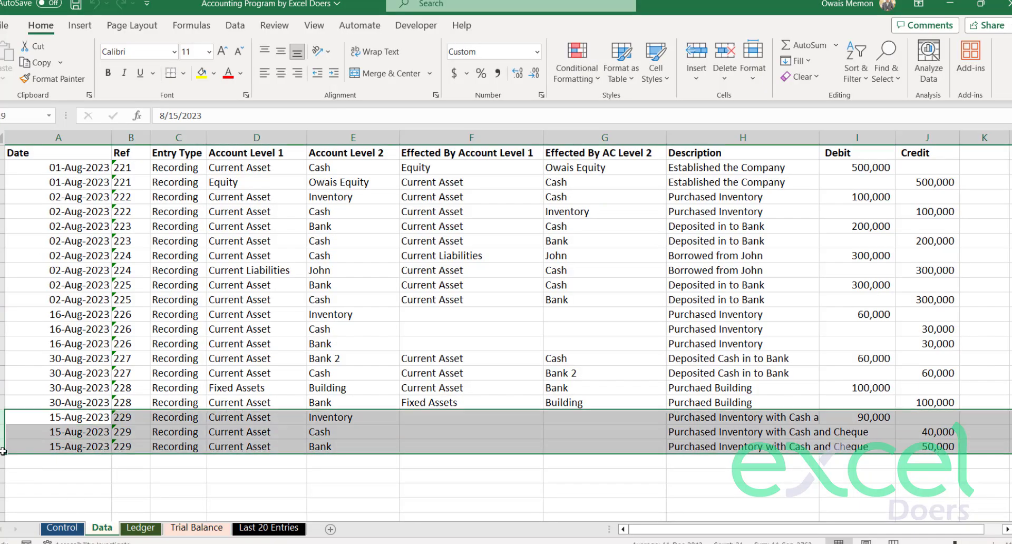
# Open the ledger form on the Ledger sheet and choose Current Asset as main account and Inventory as sub-account
pyautogui.click(140, 528)
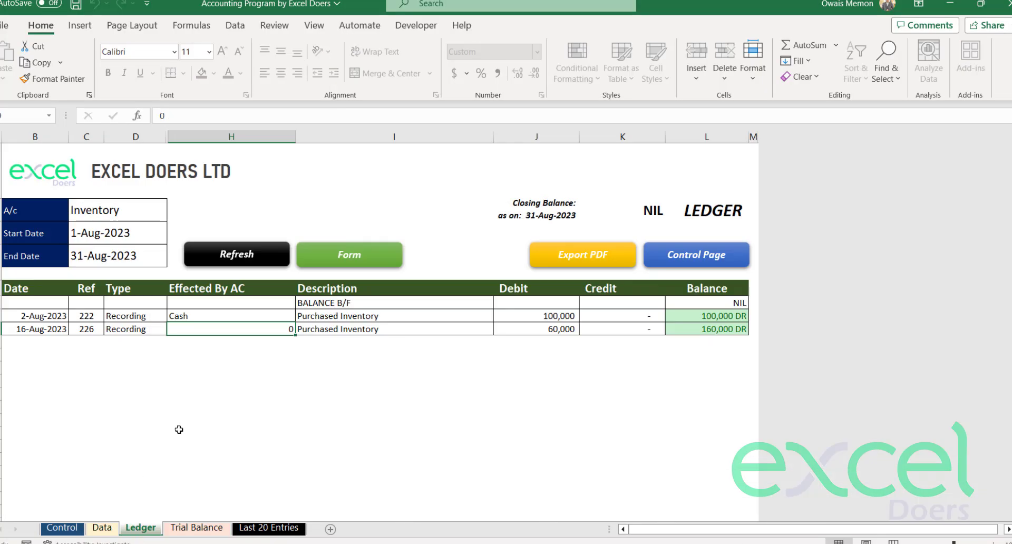
pyautogui.click(179, 430)
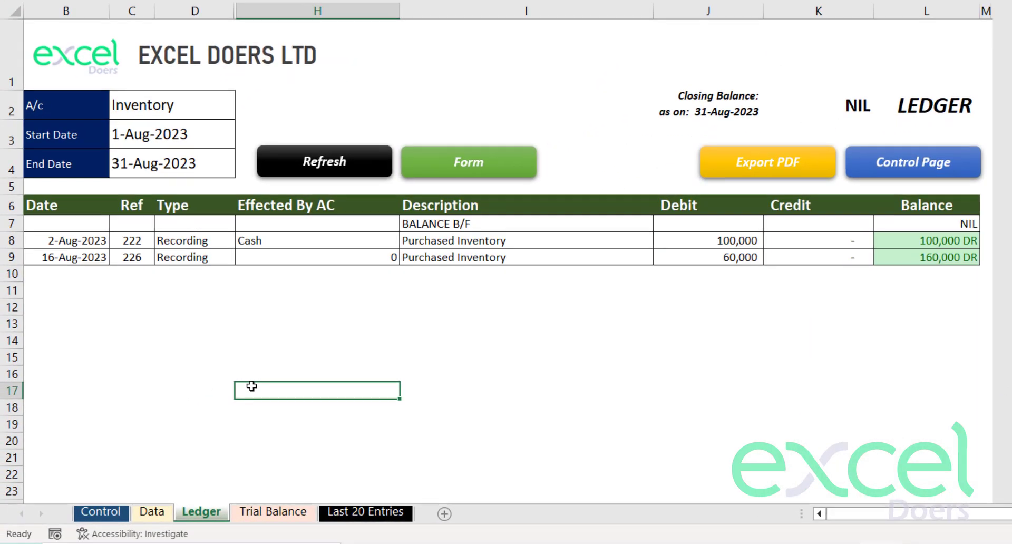
pyautogui.click(458, 174)
pyautogui.moveTo(658, 41); pyautogui.dragTo(605, 26)
pyautogui.click(713, 70)
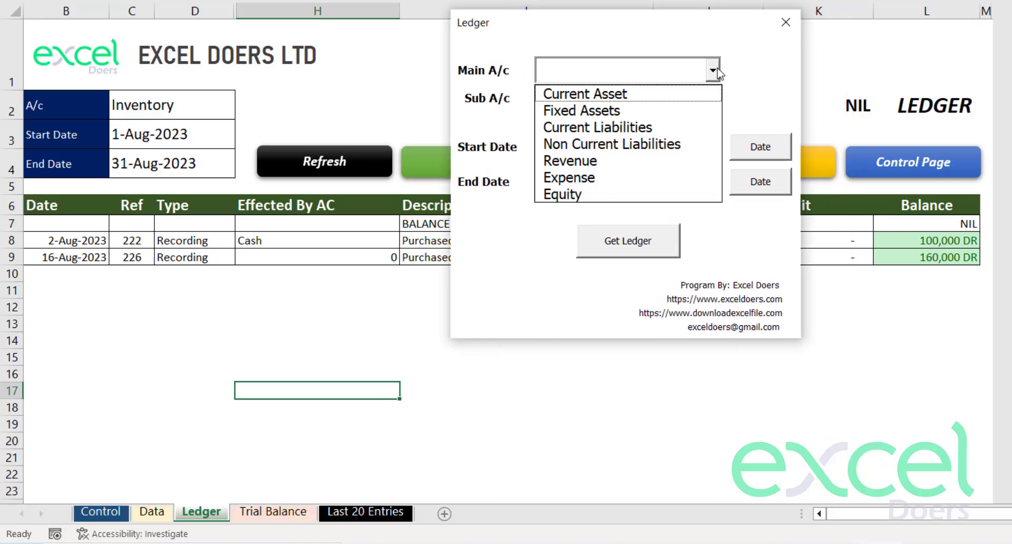
pyautogui.click(701, 93)
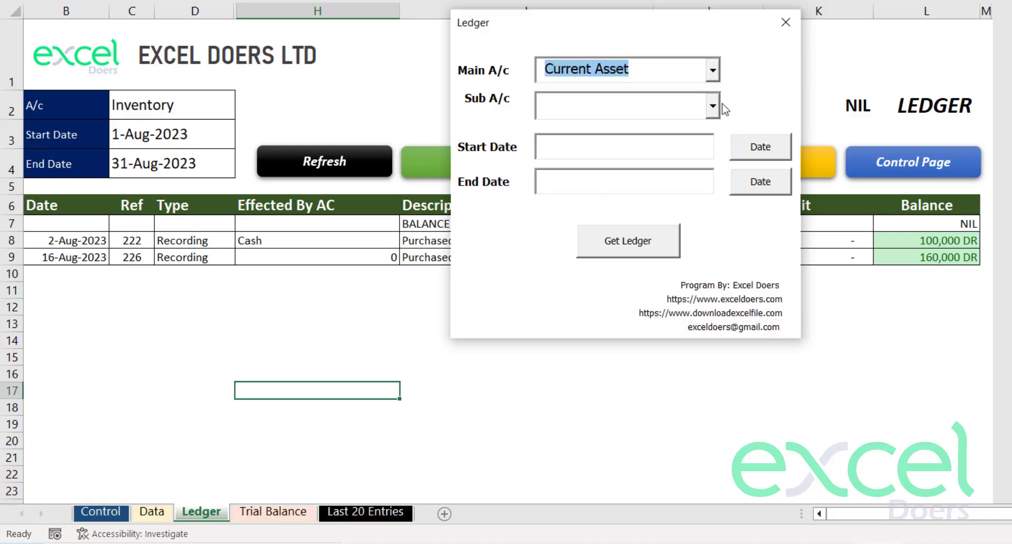
pyautogui.click(719, 105)
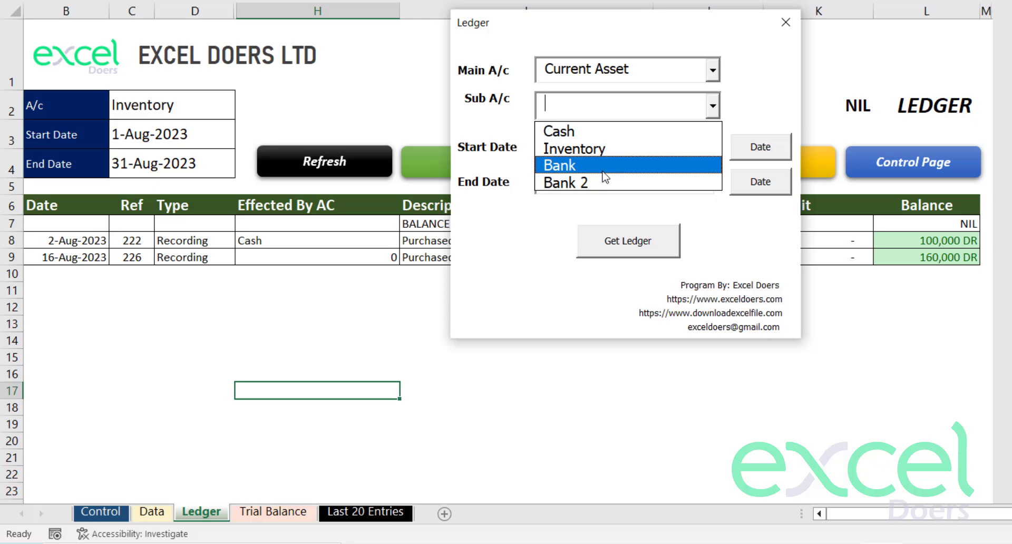
pyautogui.click(596, 153)
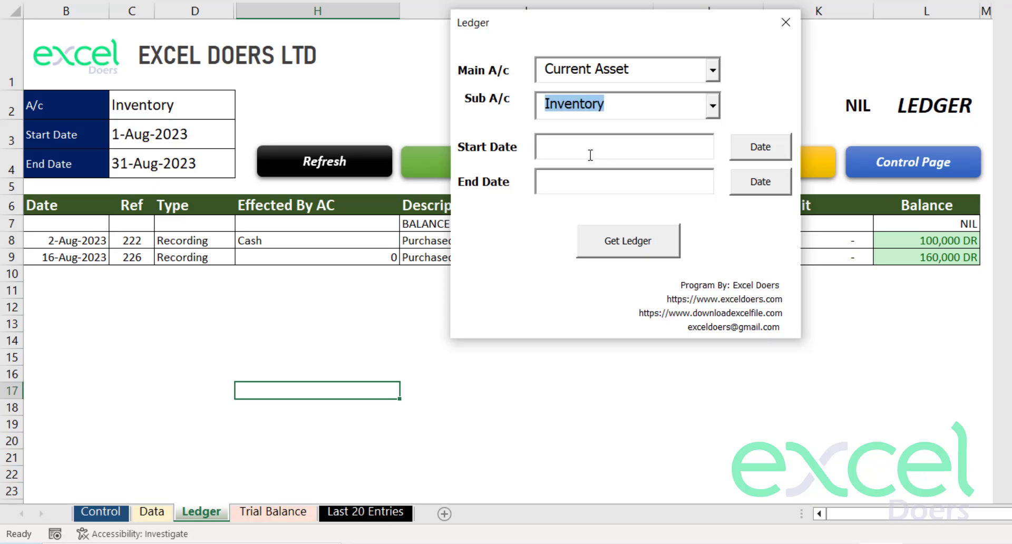
# Generate the Inventory ledger from 01-Aug-2023 to 31-Aug-2023 and review its rows
pyautogui.click(754, 158)
pyautogui.click(637, 159)
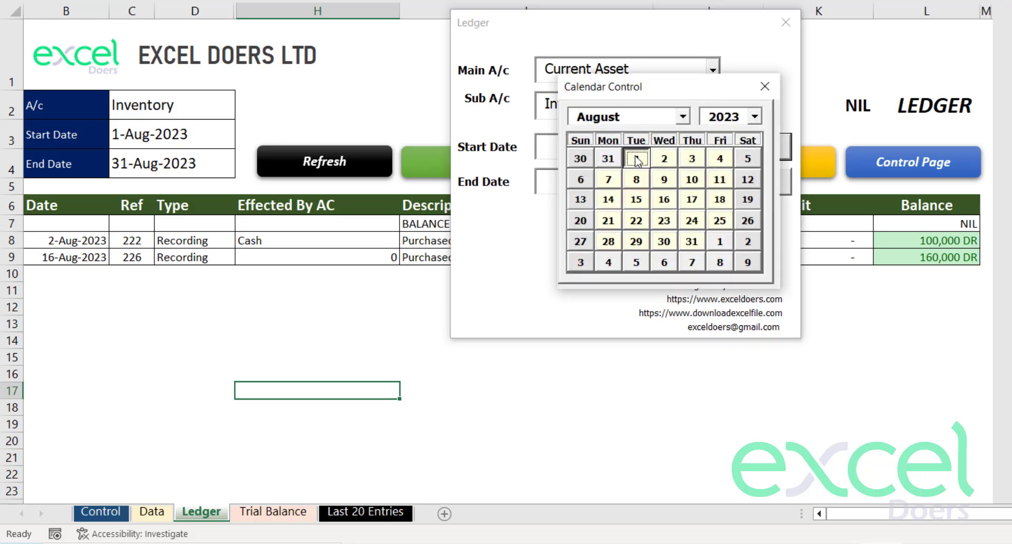
pyautogui.click(753, 178)
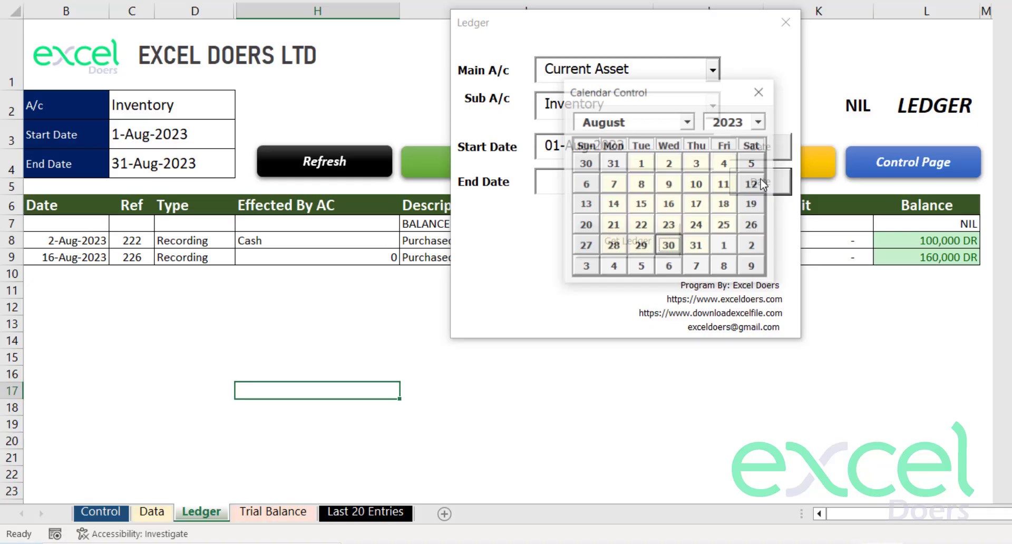
pyautogui.click(696, 246)
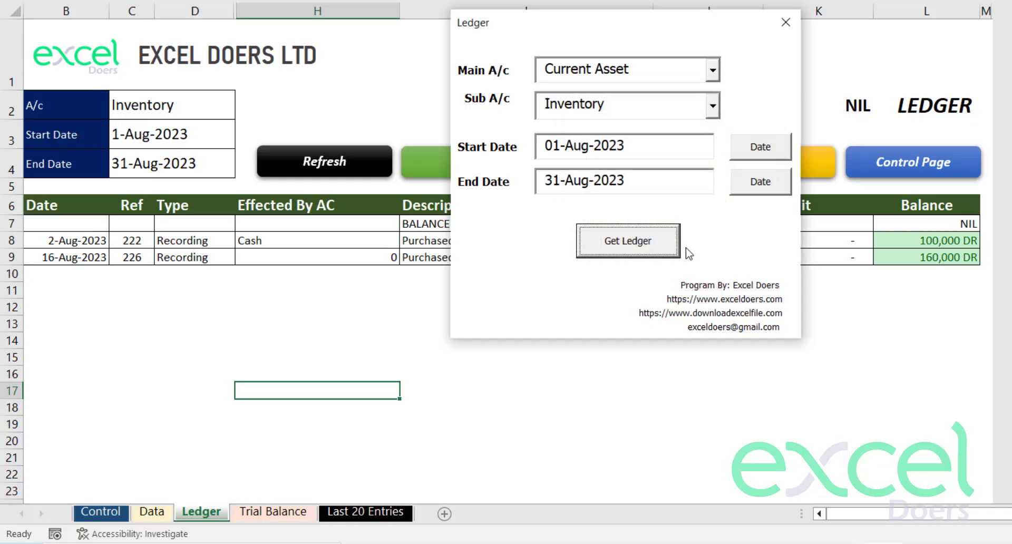
pyautogui.click(628, 240)
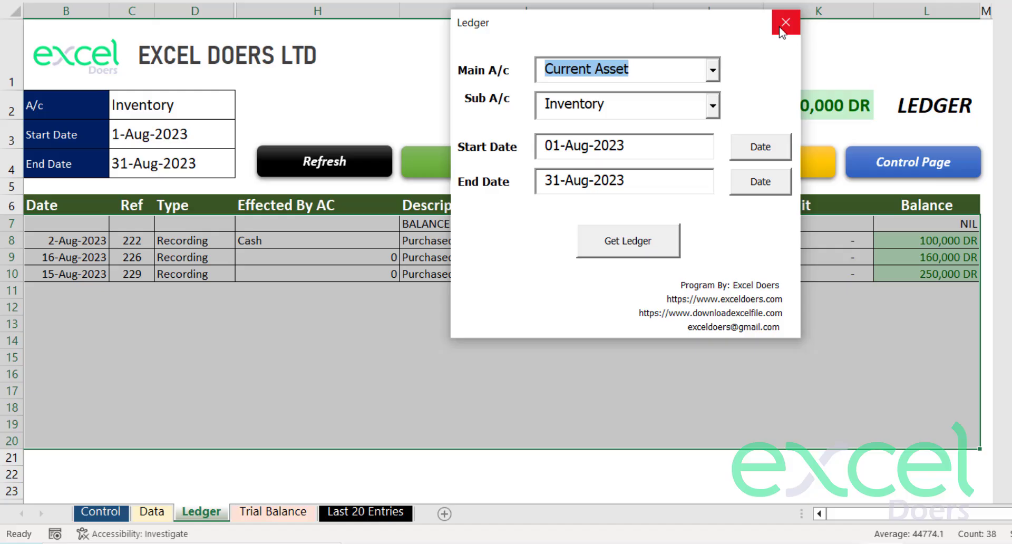
pyautogui.click(786, 22)
pyautogui.moveTo(916, 227); pyautogui.dragTo(31, 292)
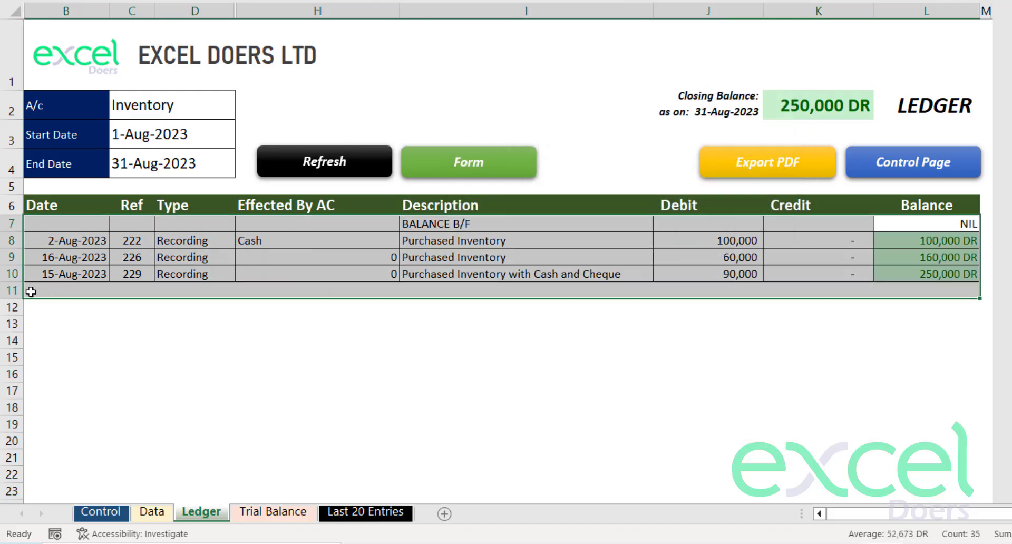
pyautogui.click(291, 334)
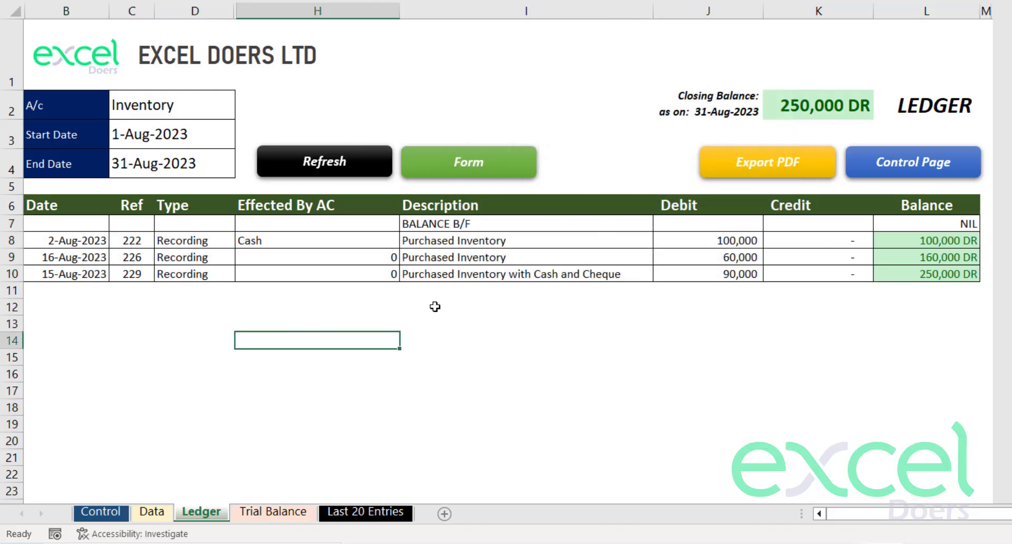
# Export the ledger as a PDF named Inventory, view it and return to the workbook
pyautogui.click(759, 169)
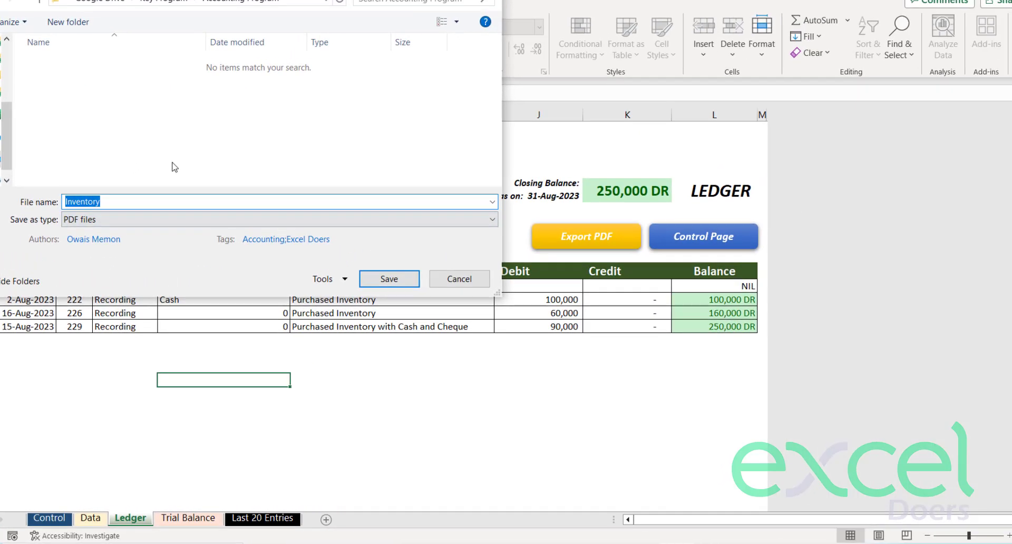
pyautogui.click(386, 279)
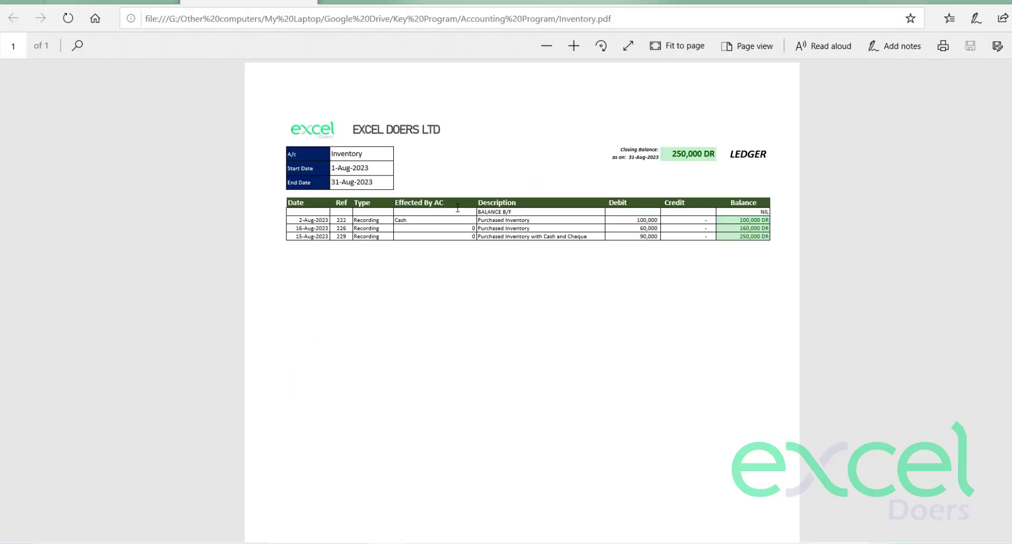
pyautogui.hotkey('alt', 'Tab')
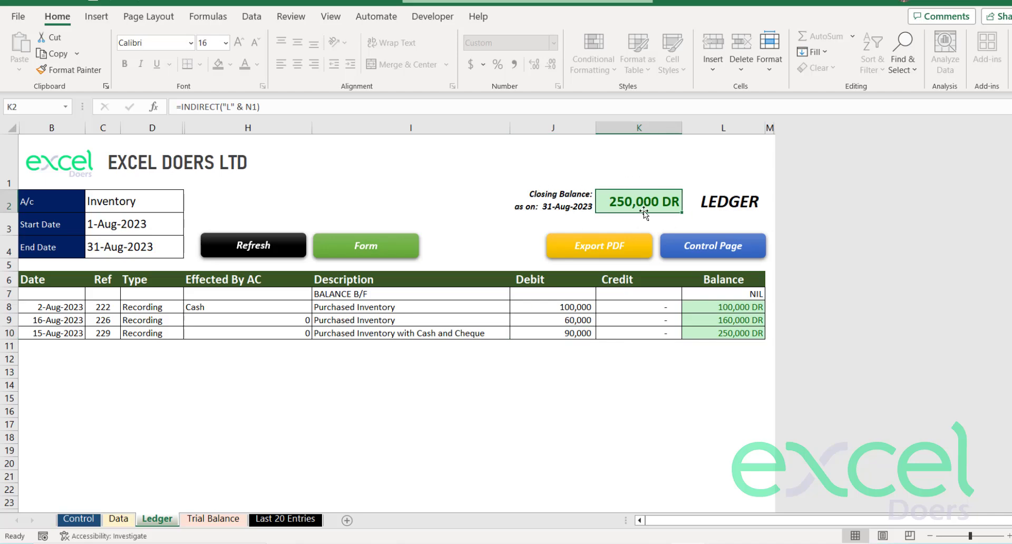
# Examine each account's balance and the grand total on the Trial Balance sheet, and return to the Control sheet
pyautogui.click(196, 518)
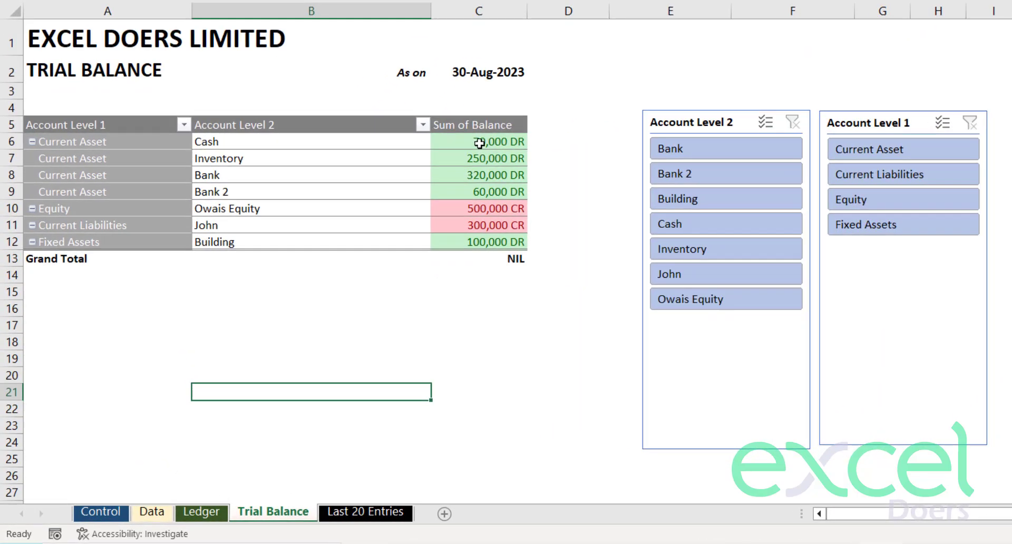
pyautogui.click(372, 230)
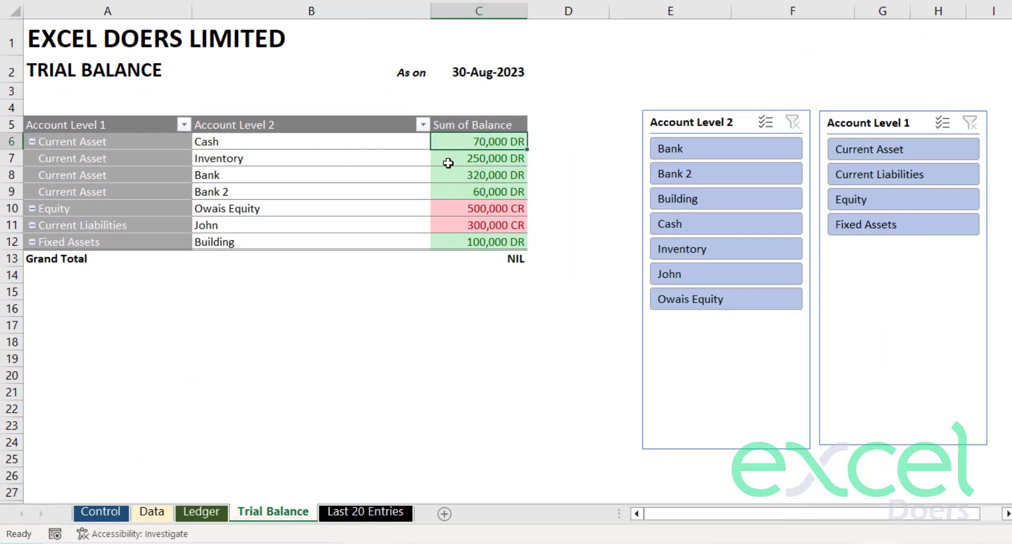
pyautogui.click(326, 160)
pyautogui.click(481, 179)
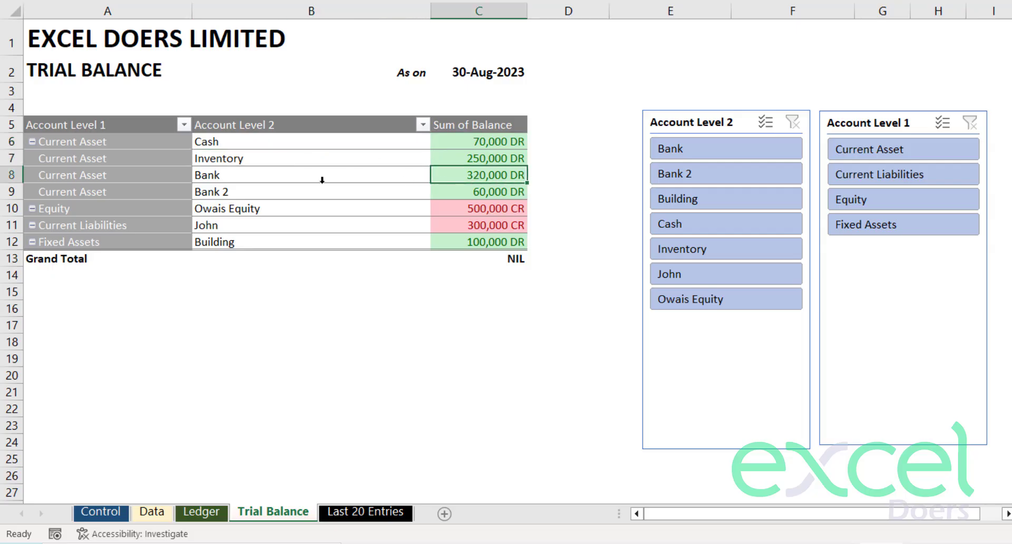
pyautogui.click(302, 179)
pyautogui.click(456, 196)
pyautogui.click(329, 196)
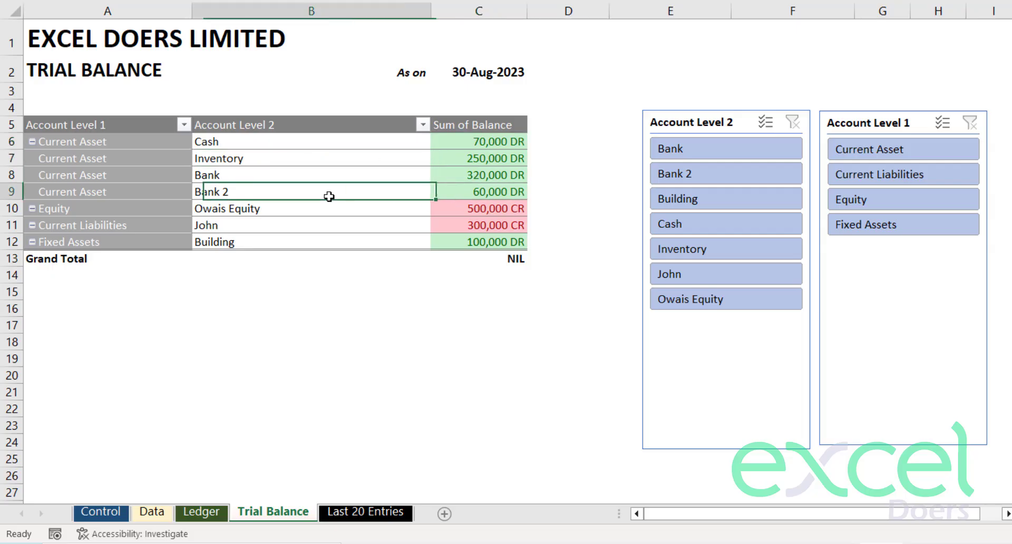
pyautogui.click(460, 213)
pyautogui.click(460, 225)
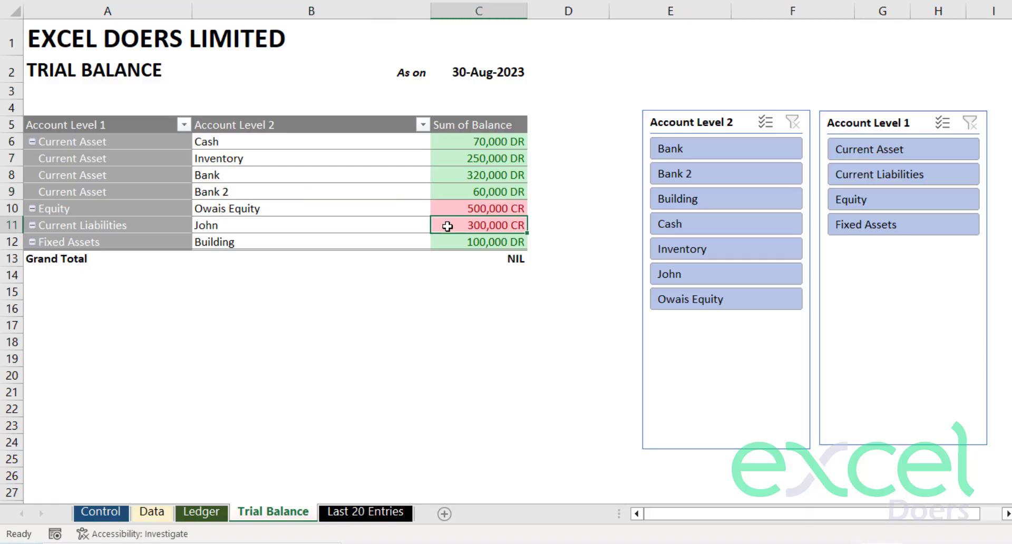
pyautogui.click(457, 258)
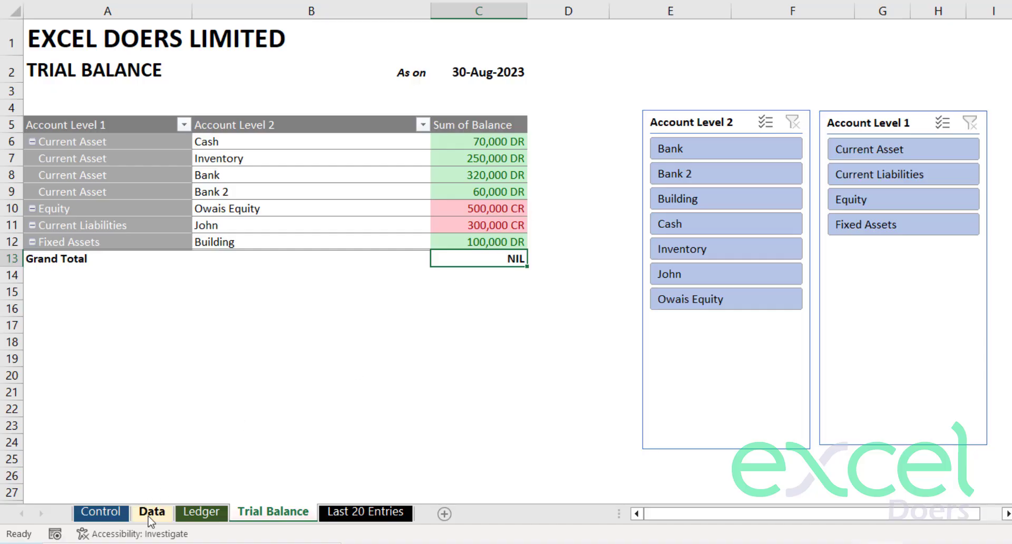
pyautogui.click(94, 513)
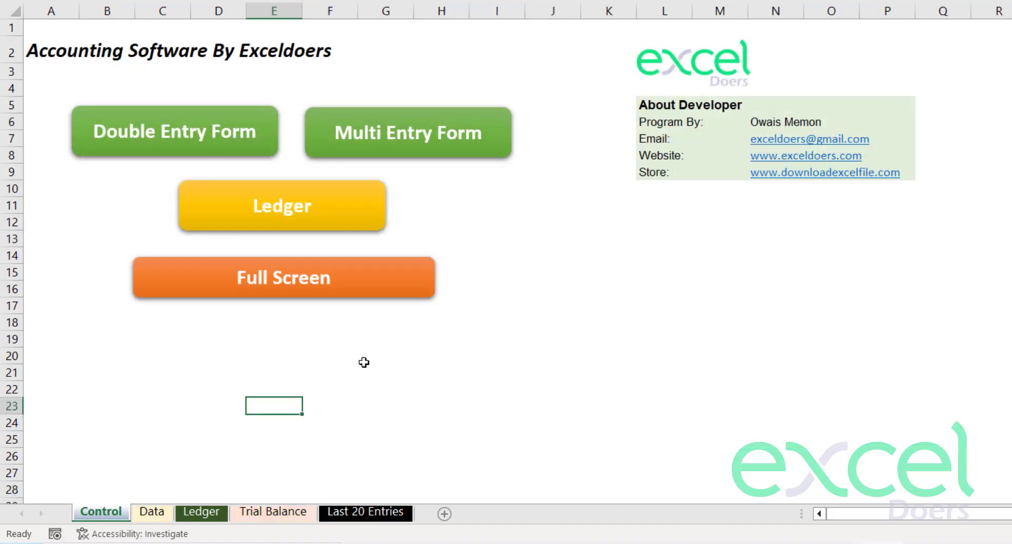